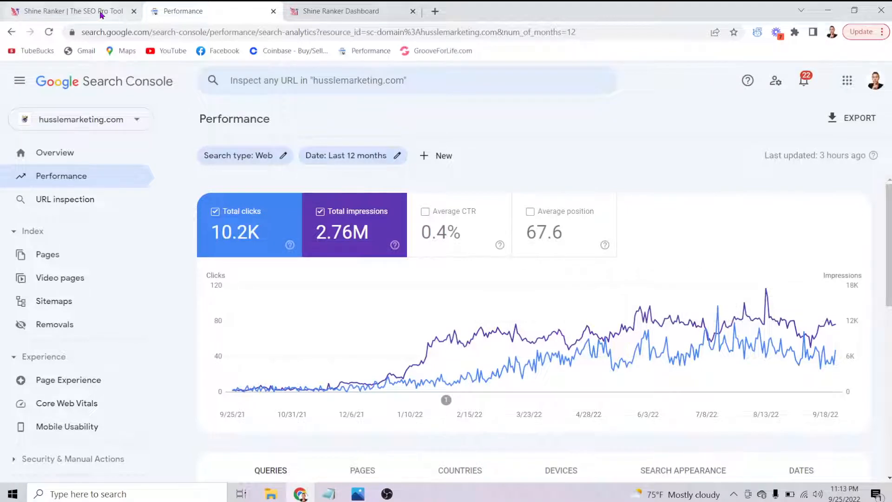
Step: View the Shine Ranker homepage, and enlarge the Notepad window to read the second instruction of the traffic notes
{"action": "left_click", "coordinate": [72, 7]}
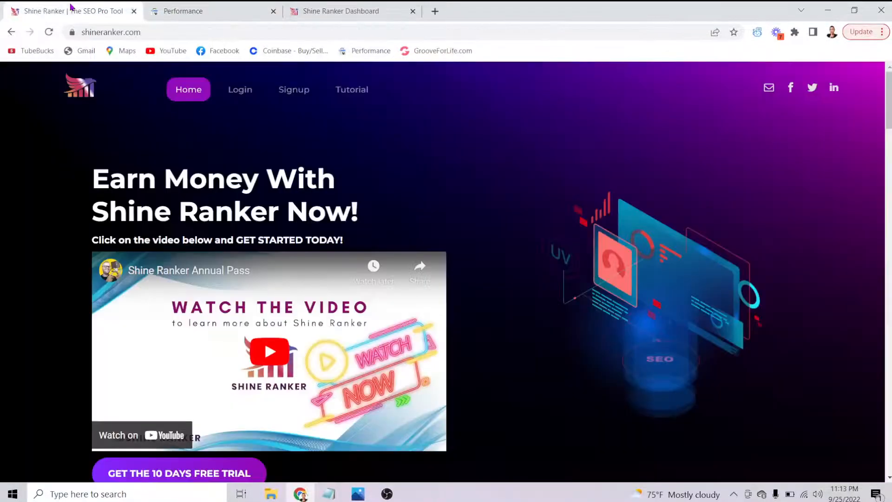
{"action": "scroll", "coordinate": [446, 232], "scroll_direction": "down", "scroll_amount": 2}
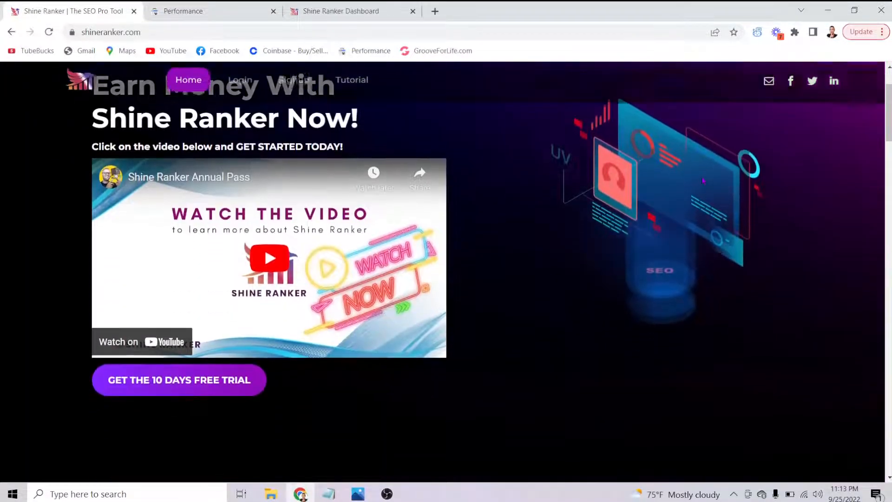
{"action": "left_click", "coordinate": [825, 10]}
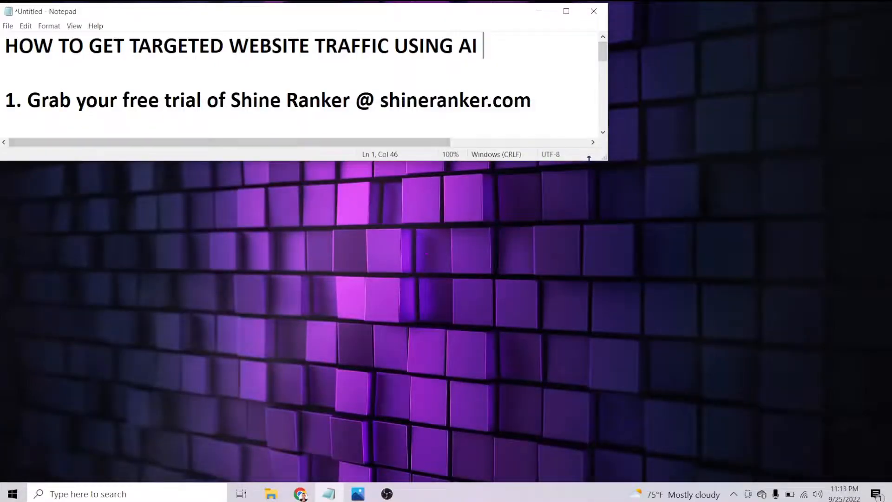
{"action": "left_click_drag", "start_coordinate": [601, 159], "coordinate": [620, 210]}
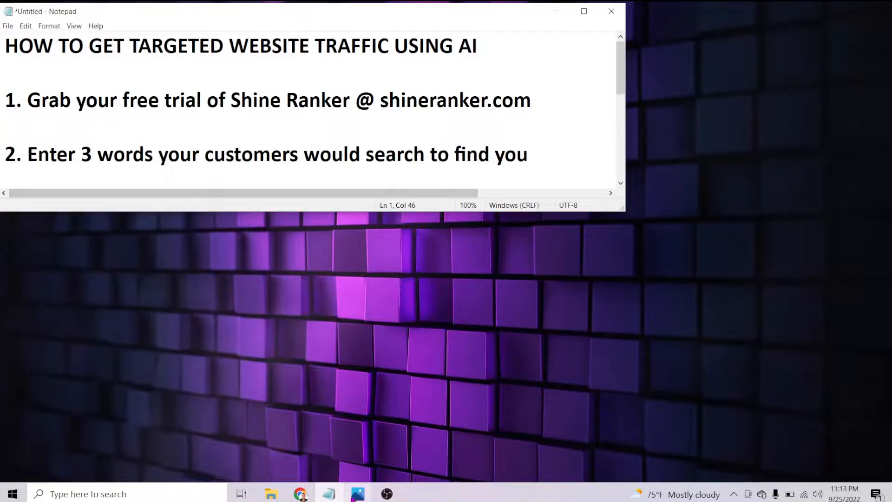
{"action": "left_click", "coordinate": [300, 494]}
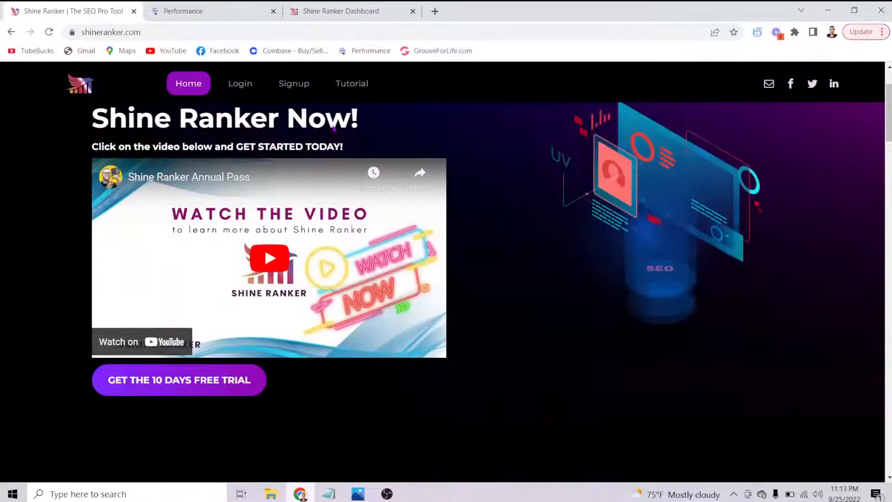
Step: Open Keywords Research in the Shine Ranker dashboard and bring up the form for entering keyword topics
{"action": "left_click", "coordinate": [361, 6]}
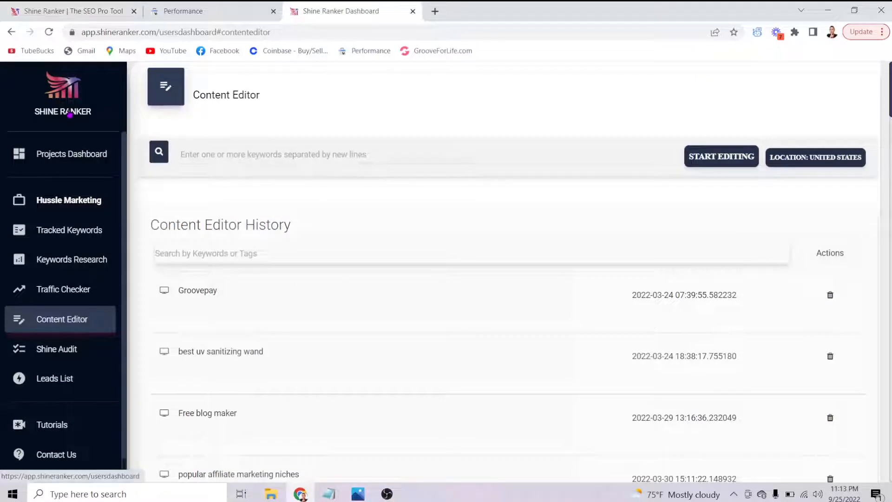
{"action": "left_click", "coordinate": [79, 263]}
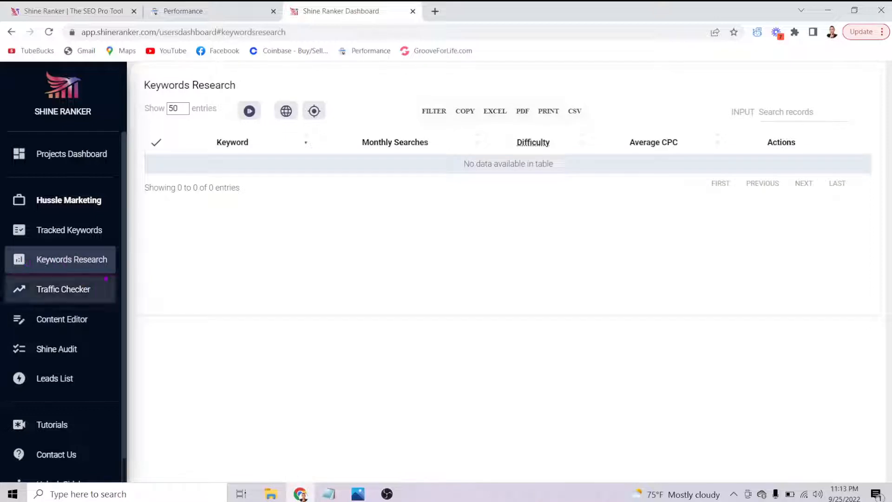
{"action": "left_click", "coordinate": [248, 112]}
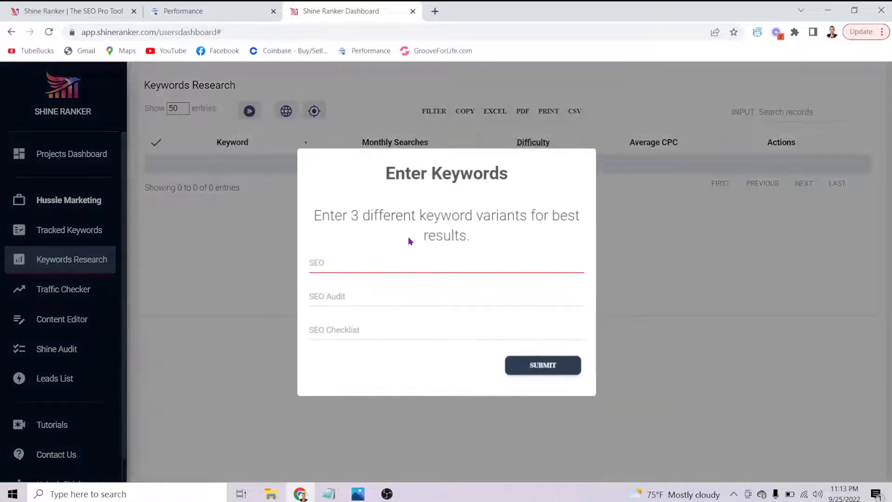
Step: Submit the three keyword variants "car repair boulder", "boulder auto repair" and "car mechanic boulder colorado" for research
{"action": "left_click", "coordinate": [395, 263]}
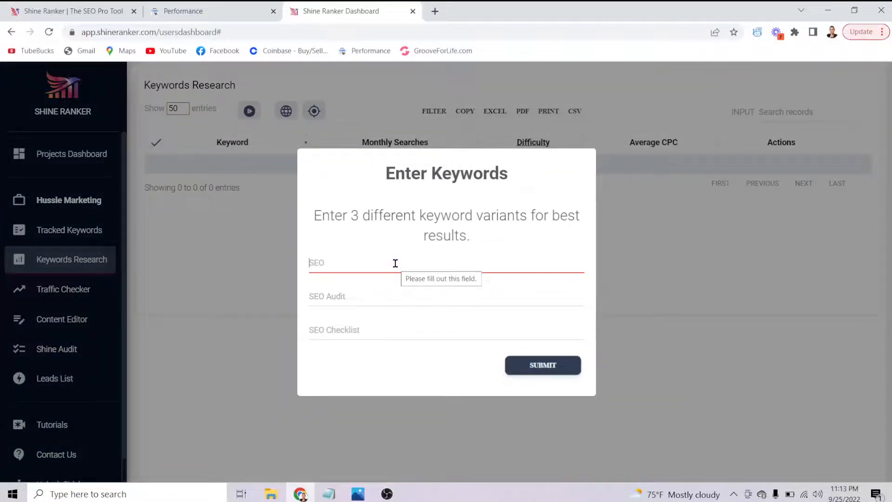
{"action": "type", "text": "co"}
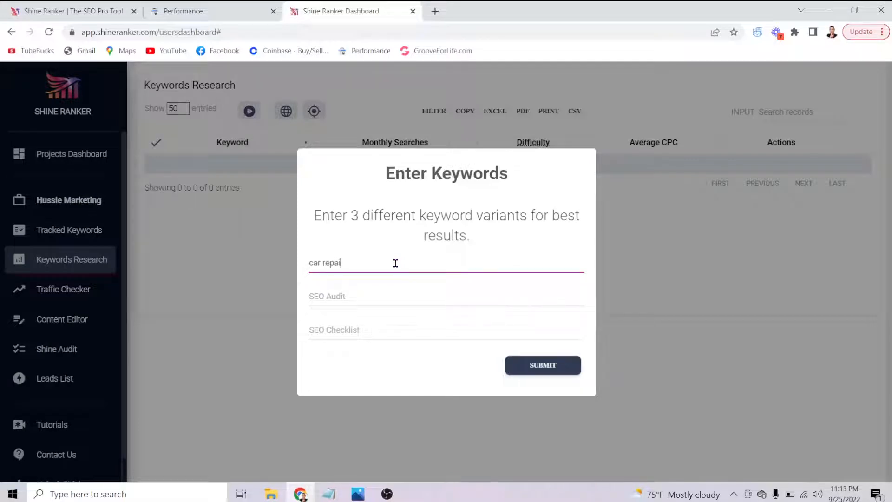
{"action": "key", "text": "Tab"}
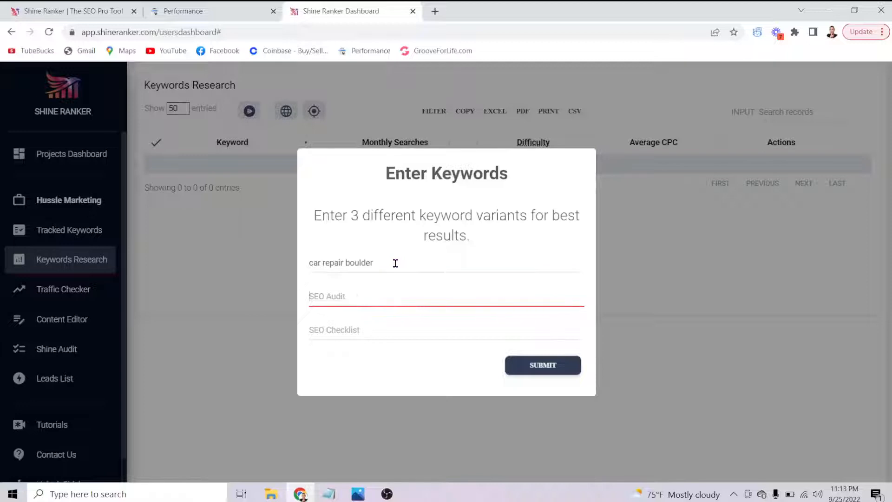
{"action": "type", "text": "boulder auto repair"}
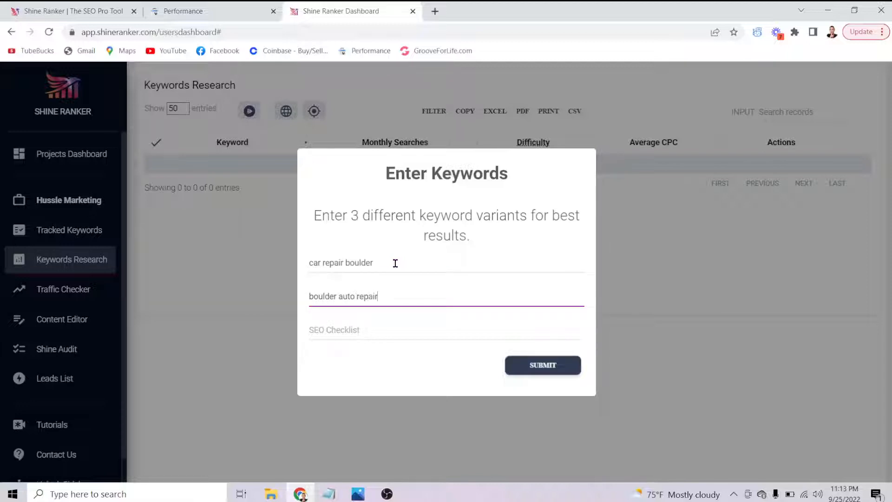
{"action": "key", "text": "Tab"}
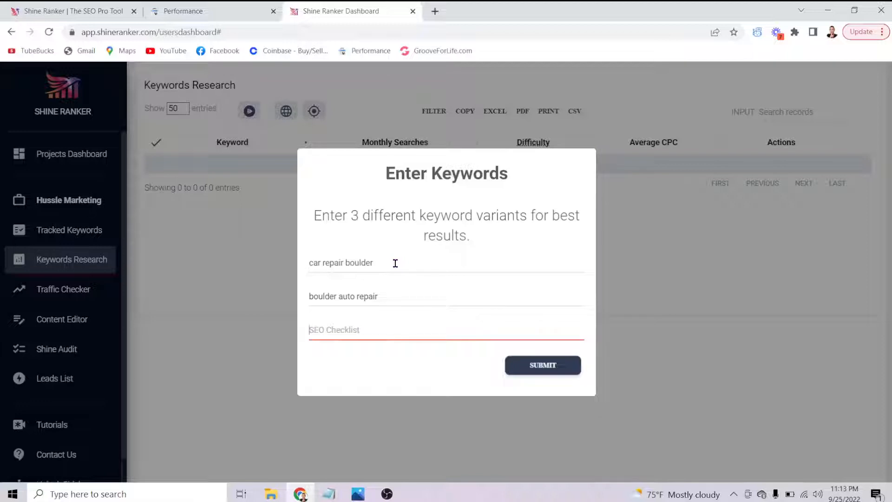
{"action": "type", "text": "car mechanic boulder colorado"}
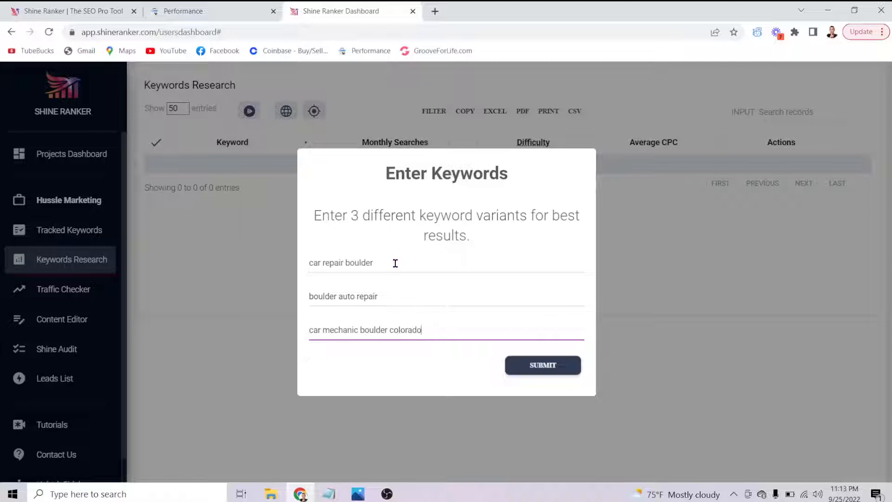
{"action": "left_click", "coordinate": [570, 372]}
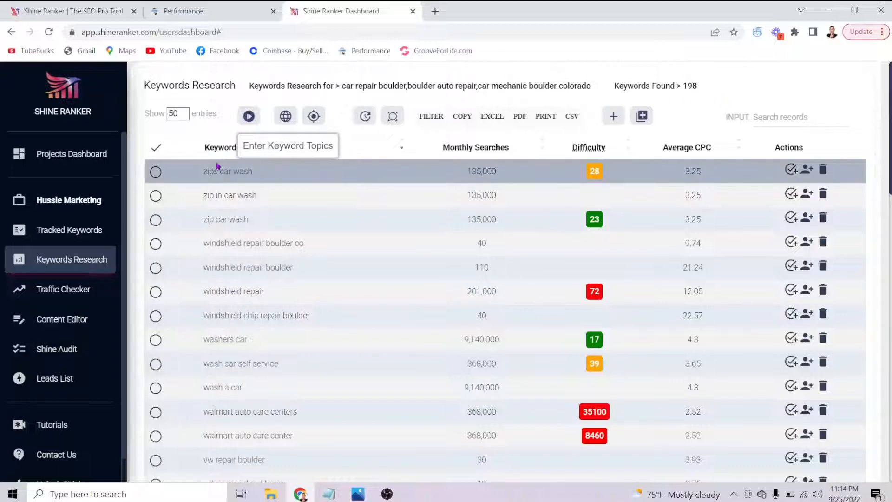
Step: Sort the keyword results by highest monthly searches and update the difficulty of all keywords on the first results page
{"action": "left_click", "coordinate": [476, 154]}
{"action": "left_click", "coordinate": [477, 152]}
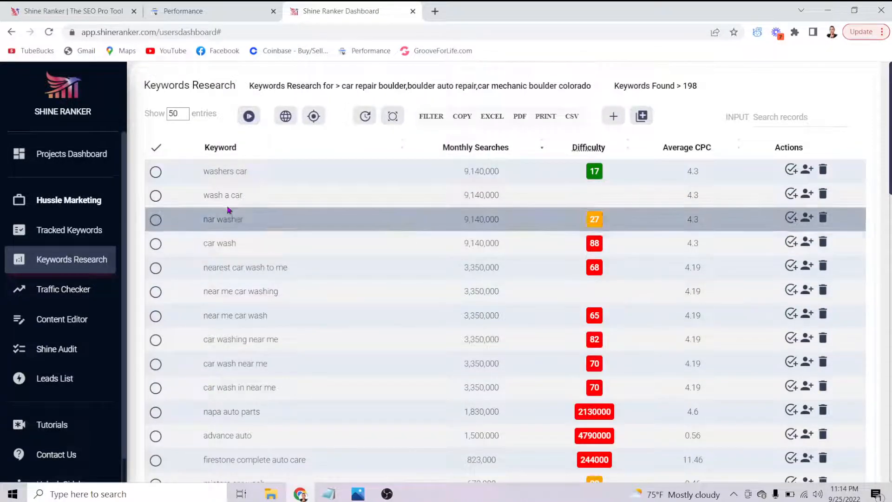
{"action": "left_click", "coordinate": [156, 148]}
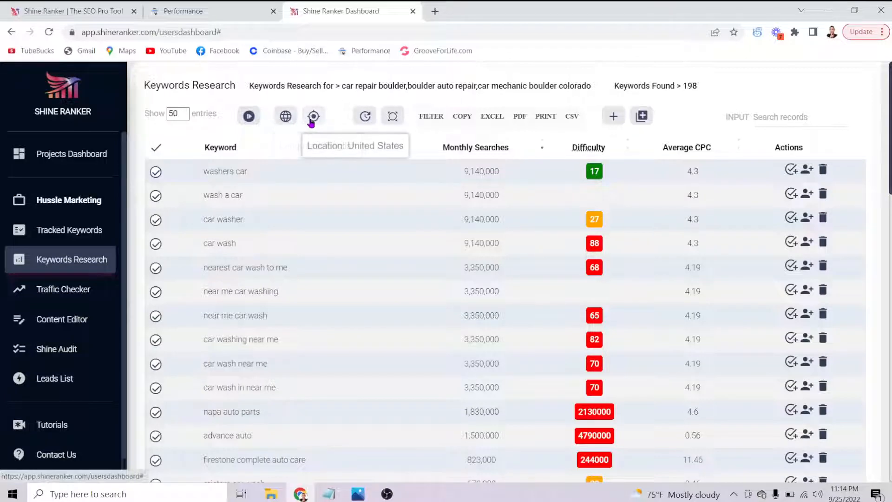
{"action": "left_click", "coordinate": [364, 118]}
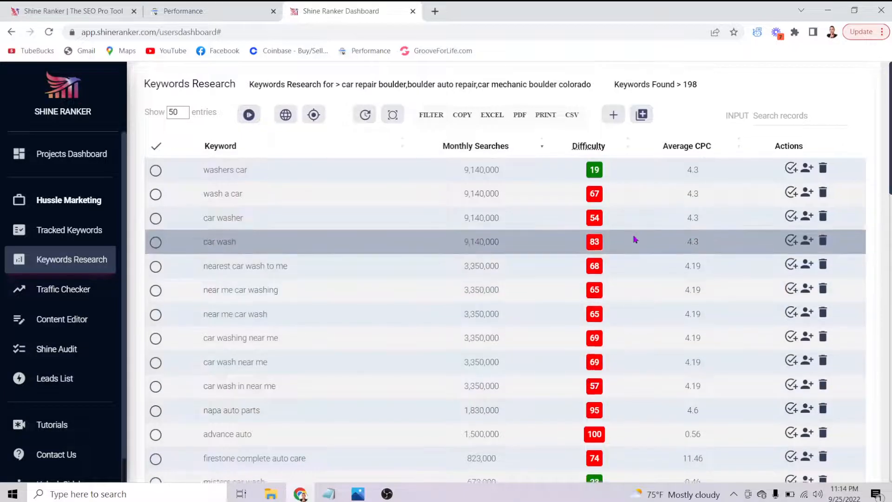
Step: Examine the monthly searches and difficulty scores of the keywords on the first and second results pages
{"action": "scroll", "coordinate": [634, 239], "scroll_direction": "down", "scroll_amount": 2}
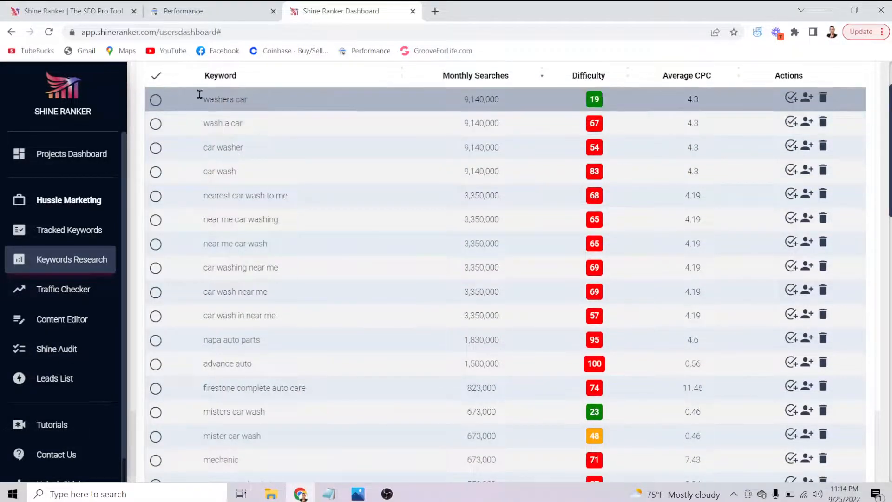
{"action": "scroll", "coordinate": [410, 232], "scroll_direction": "down", "scroll_amount": 3}
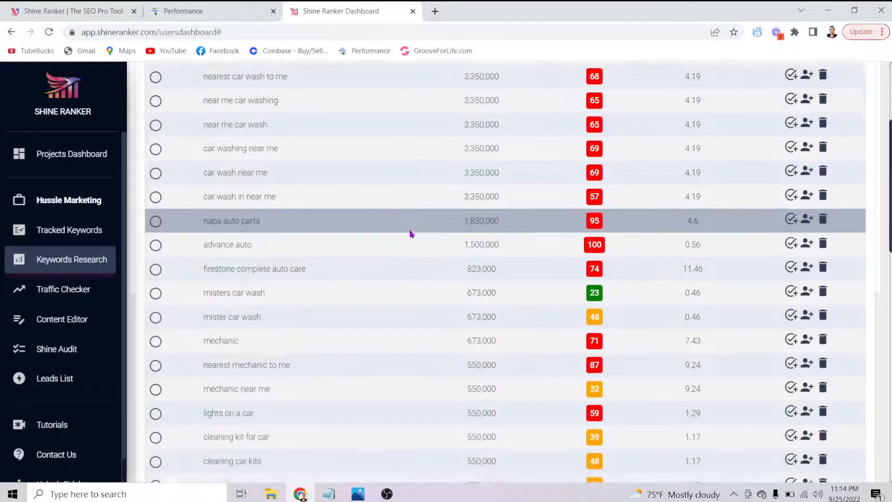
{"action": "scroll", "coordinate": [410, 232], "scroll_direction": "down", "scroll_amount": 1}
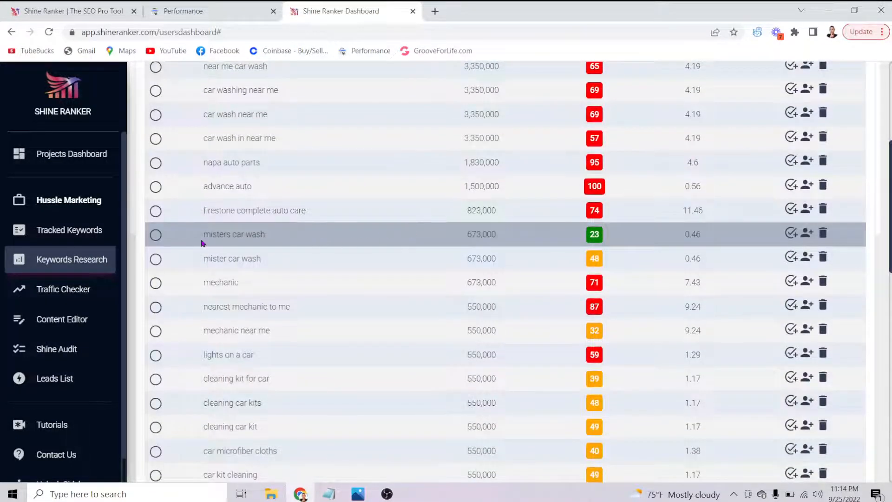
{"action": "scroll", "coordinate": [637, 243], "scroll_direction": "down", "scroll_amount": 9}
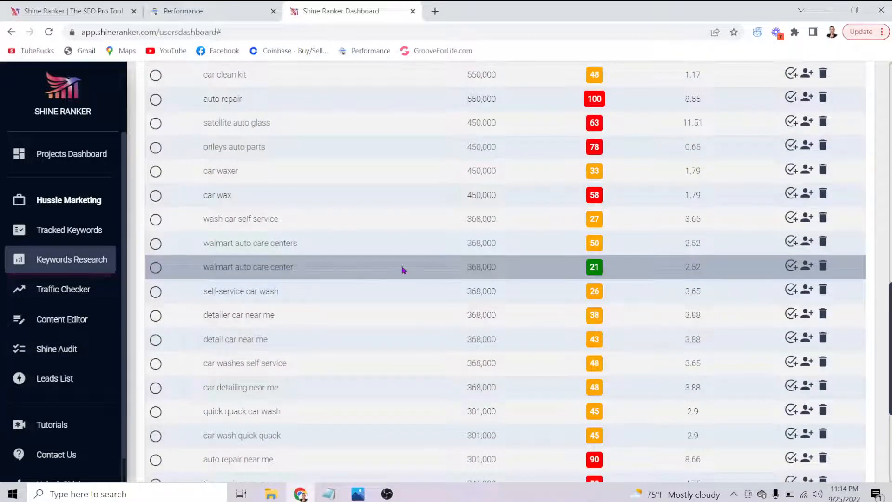
{"action": "scroll", "coordinate": [424, 266], "scroll_direction": "down", "scroll_amount": 4}
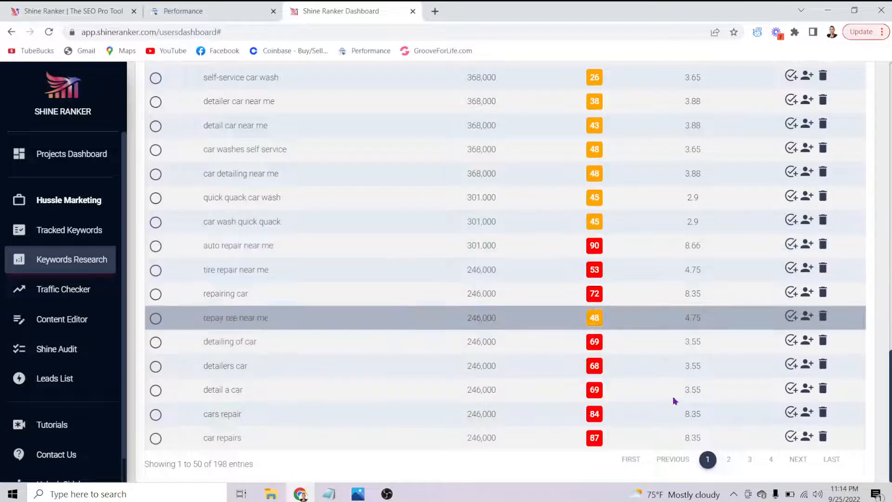
{"action": "left_click", "coordinate": [729, 460]}
{"action": "scroll", "coordinate": [613, 149], "scroll_direction": "up", "scroll_amount": 5}
{"action": "scroll", "coordinate": [616, 149], "scroll_direction": "up", "scroll_amount": 2}
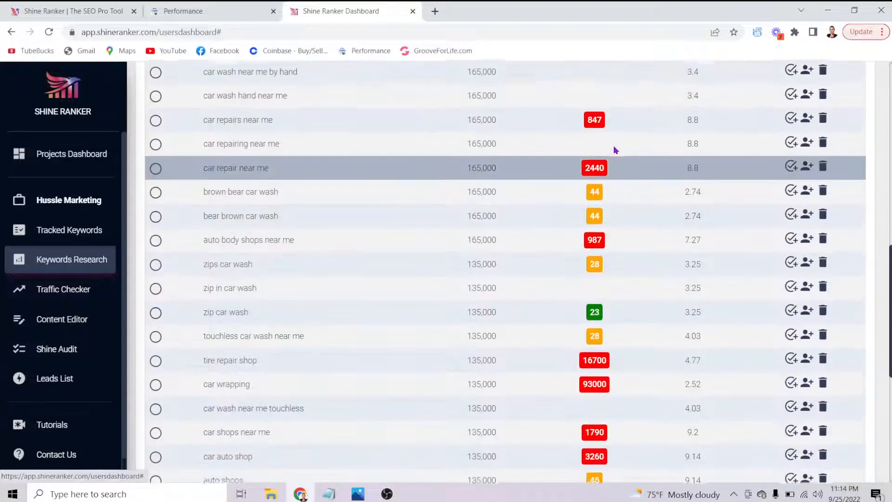
{"action": "scroll", "coordinate": [565, 317], "scroll_direction": "up", "scroll_amount": 7}
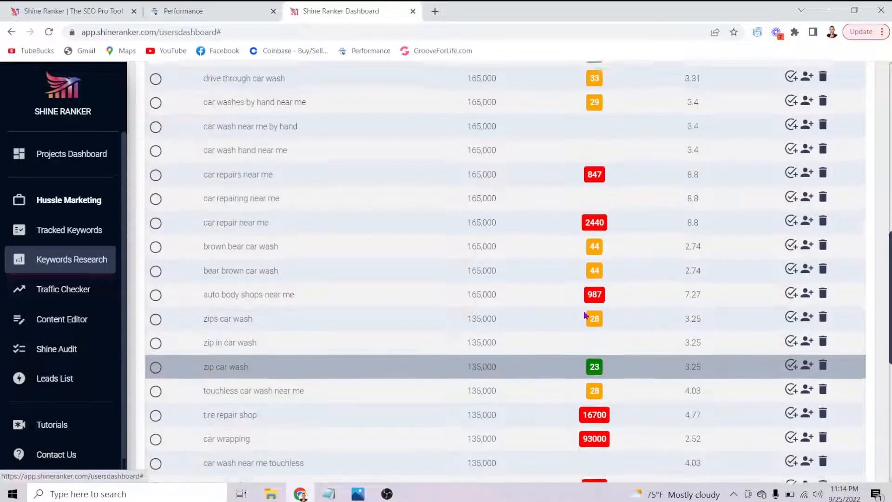
{"action": "scroll", "coordinate": [409, 229], "scroll_direction": "up", "scroll_amount": 3}
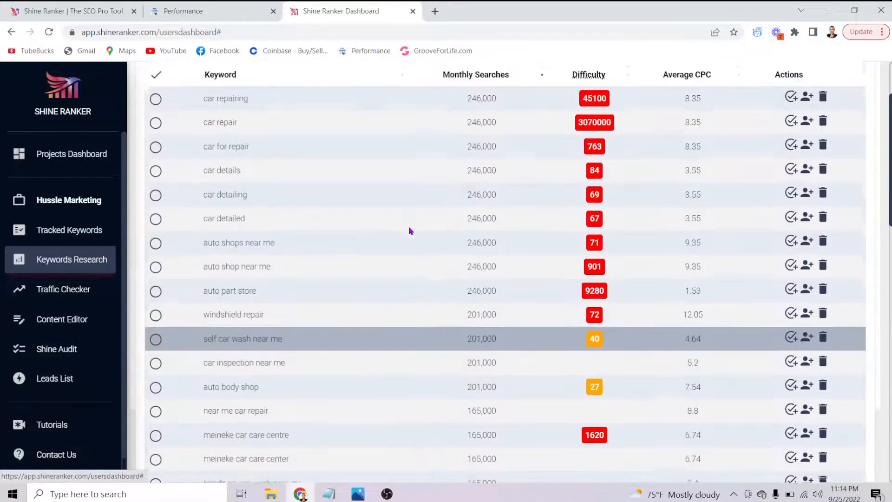
{"action": "scroll", "coordinate": [409, 229], "scroll_direction": "down", "scroll_amount": 15}
{"action": "scroll", "coordinate": [408, 226], "scroll_direction": "down", "scroll_amount": 2}
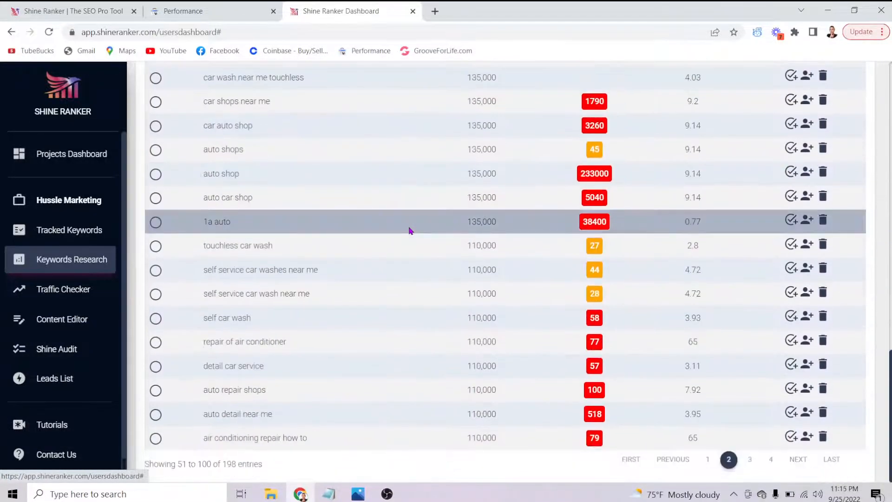
Step: Select all keywords on the third results page and update their difficulty scores
{"action": "left_click", "coordinate": [748, 461]}
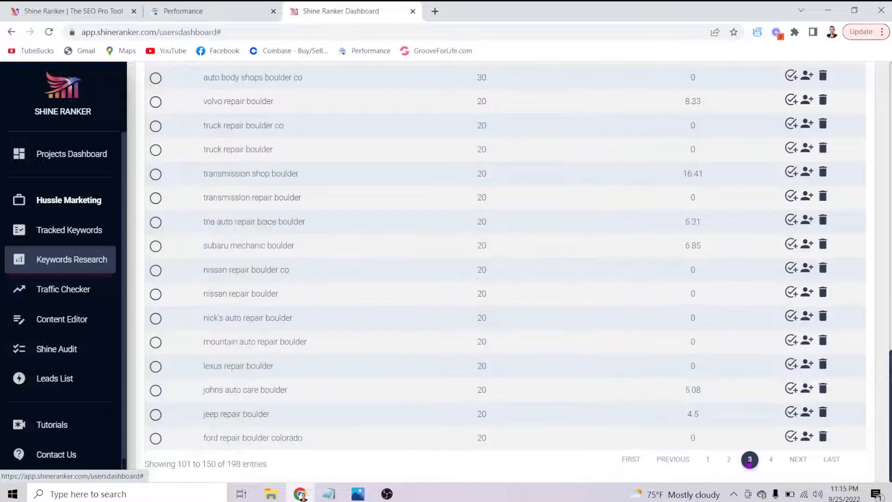
{"action": "scroll", "coordinate": [378, 207], "scroll_direction": "up", "scroll_amount": 5}
{"action": "scroll", "coordinate": [379, 209], "scroll_direction": "up", "scroll_amount": 9}
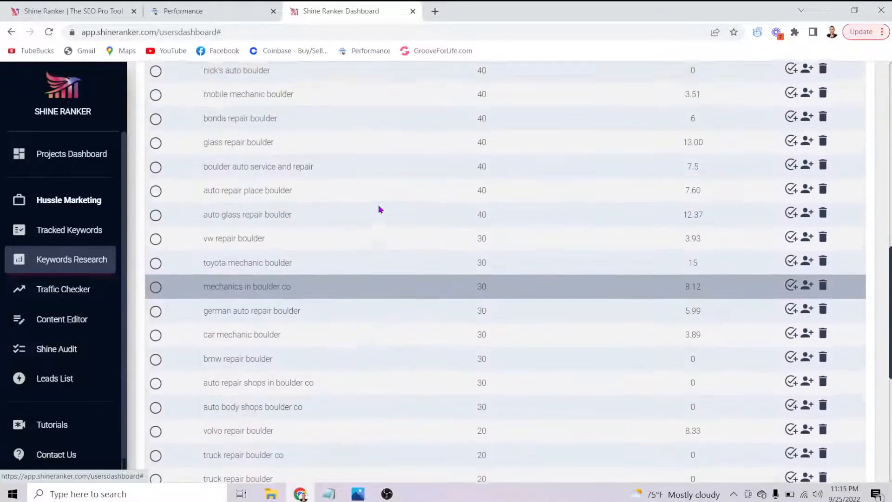
{"action": "scroll", "coordinate": [378, 209], "scroll_direction": "up", "scroll_amount": 3}
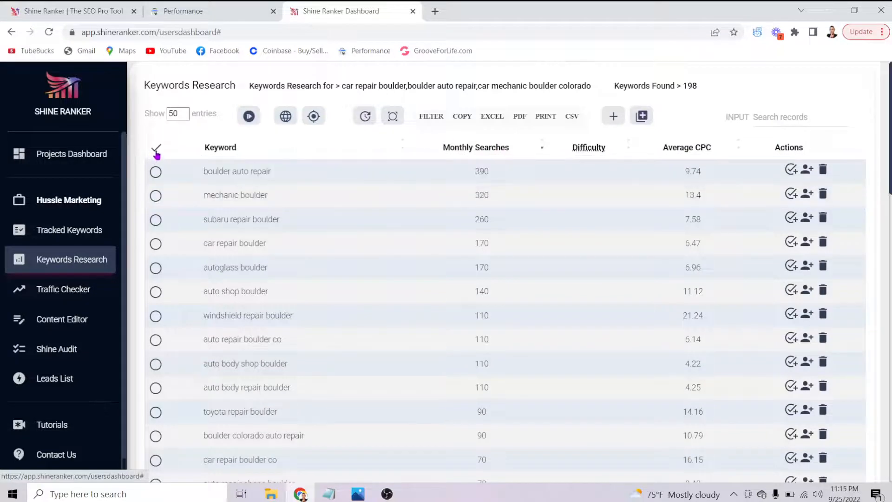
{"action": "left_click", "coordinate": [154, 149]}
{"action": "left_click", "coordinate": [361, 119]}
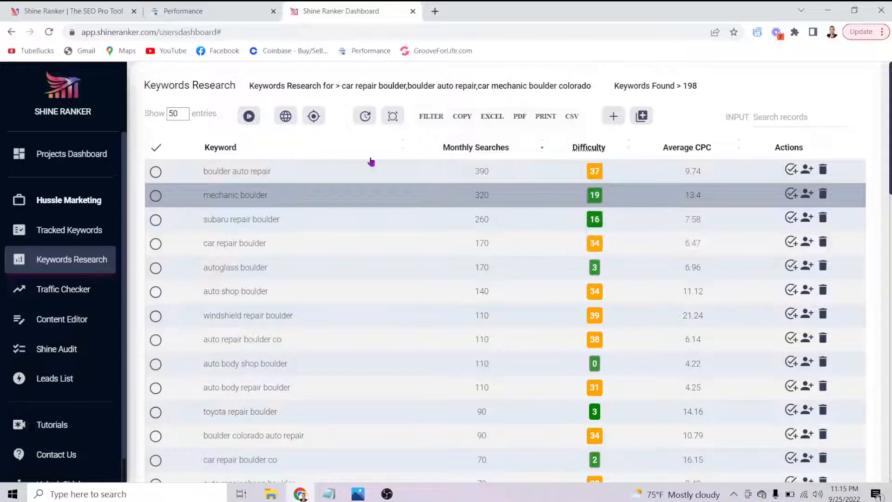
Step: Enlarge the Notepad notes to read the third instruction about choosing keywords, and return to the keyword results
{"action": "left_click", "coordinate": [331, 494]}
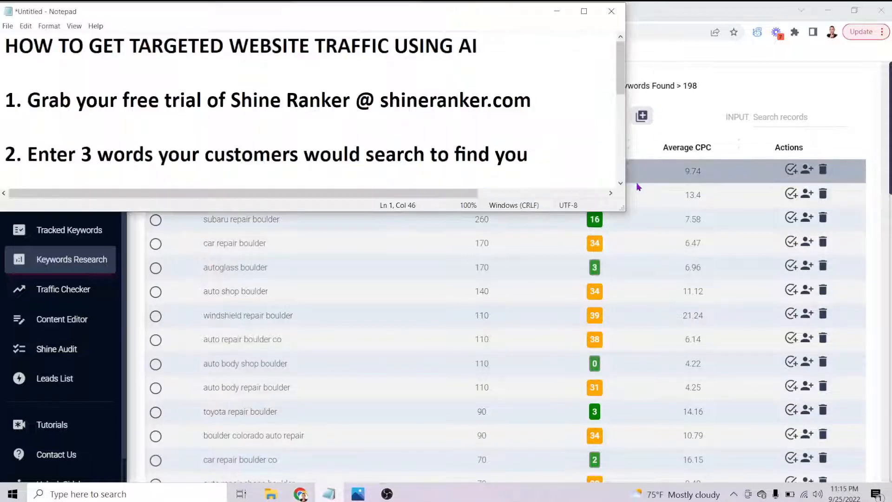
{"action": "left_click_drag", "start_coordinate": [625, 212], "coordinate": [628, 269]}
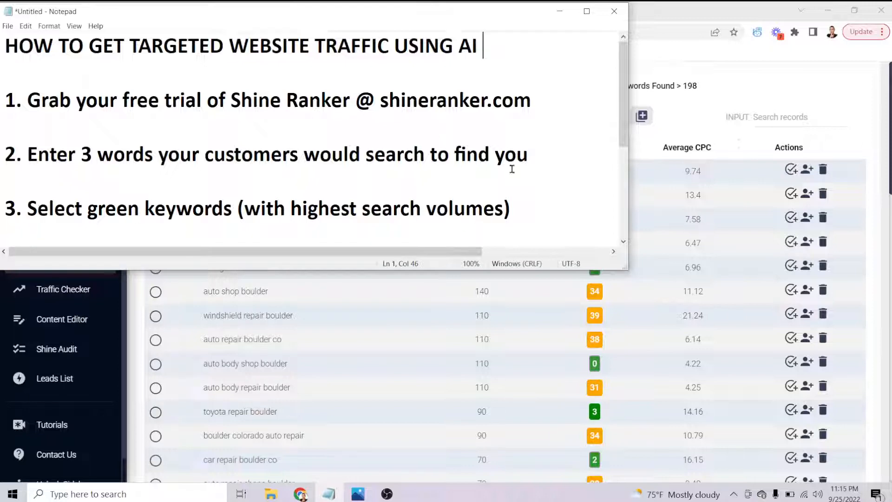
{"action": "left_click", "coordinate": [559, 11]}
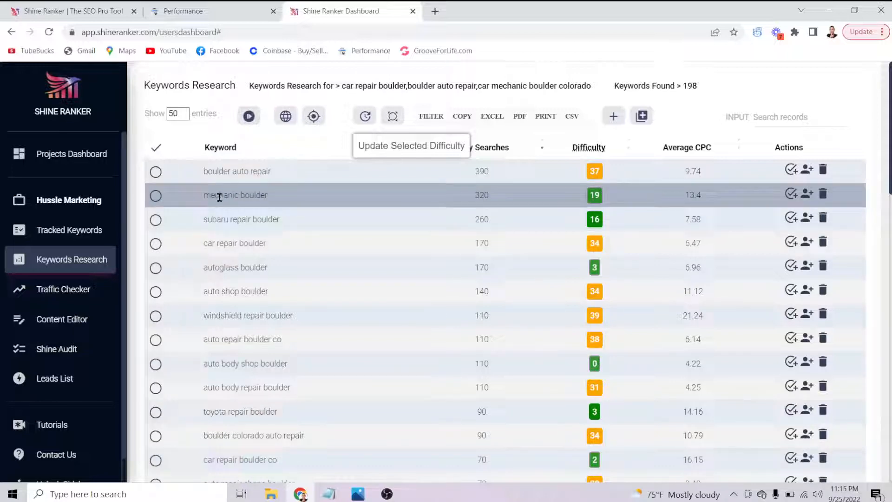
Step: Highlight the low-difficulty keywords "mechanic boulder" and "subaru repair boulder" in the results to examine them
{"action": "left_click_drag", "start_coordinate": [275, 197], "coordinate": [200, 196]}
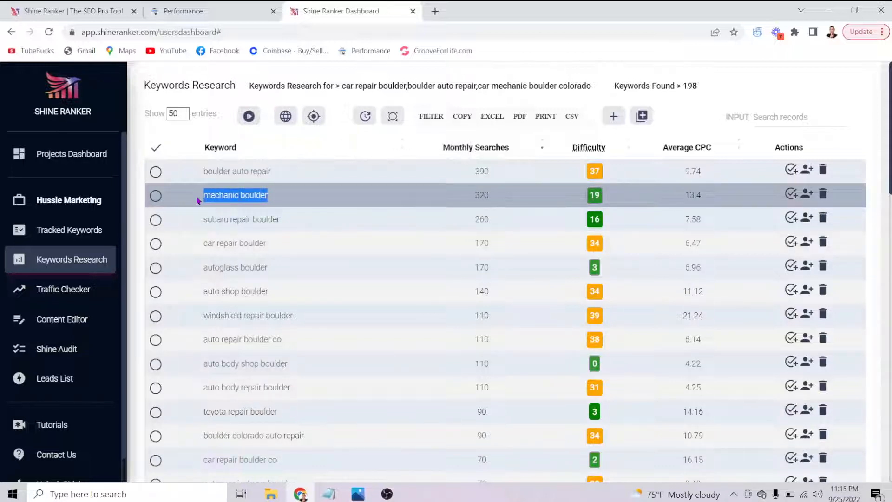
{"action": "left_click", "coordinate": [286, 222]}
{"action": "left_click_drag", "start_coordinate": [286, 222], "coordinate": [200, 226]}
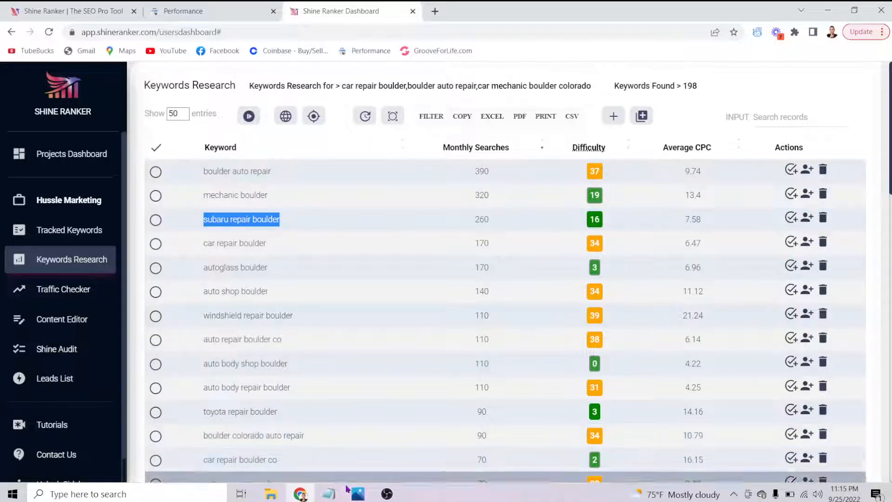
Step: Enlarge the Notepad notes to read the fourth instruction about generating content, and return to the keyword results
{"action": "left_click", "coordinate": [329, 493]}
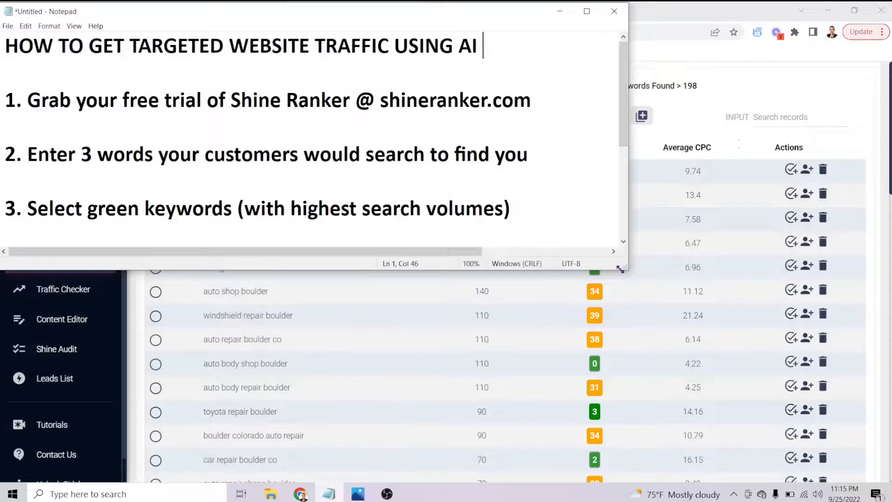
{"action": "left_click_drag", "start_coordinate": [622, 267], "coordinate": [624, 302]}
{"action": "left_click_drag", "start_coordinate": [629, 323], "coordinate": [648, 353]}
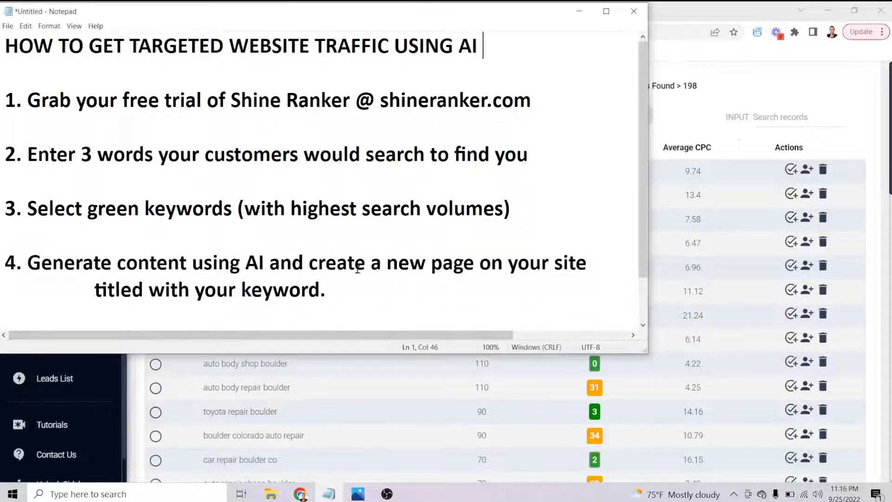
{"action": "left_click", "coordinate": [577, 9]}
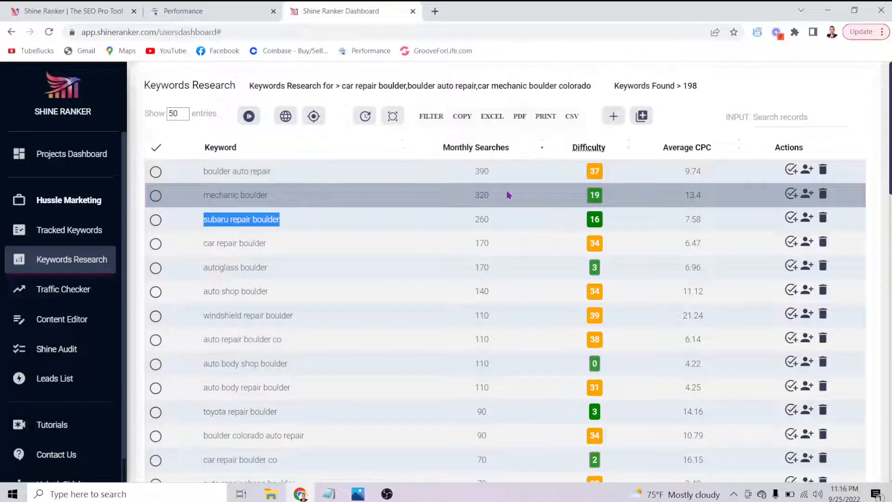
Step: Copy the keyword "mechanic boulder" from the keyword research results
{"action": "triple_click", "coordinate": [261, 195]}
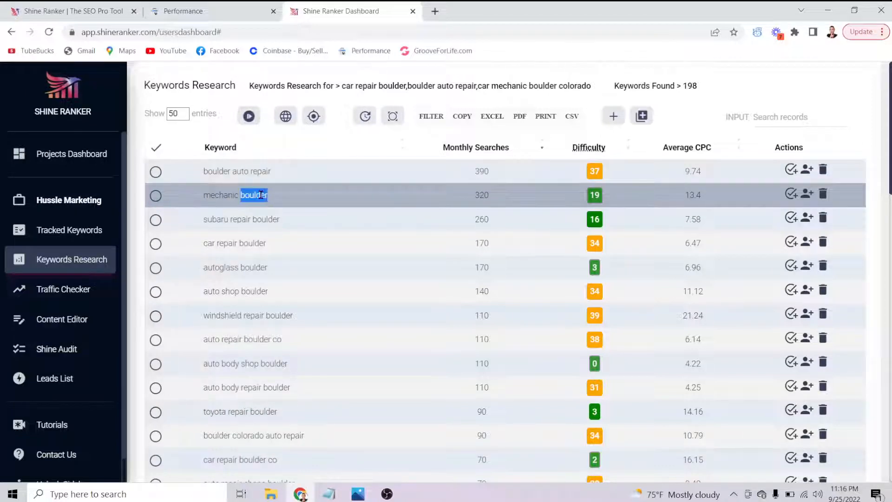
{"action": "right_click", "coordinate": [263, 195]}
{"action": "left_click", "coordinate": [281, 205]}
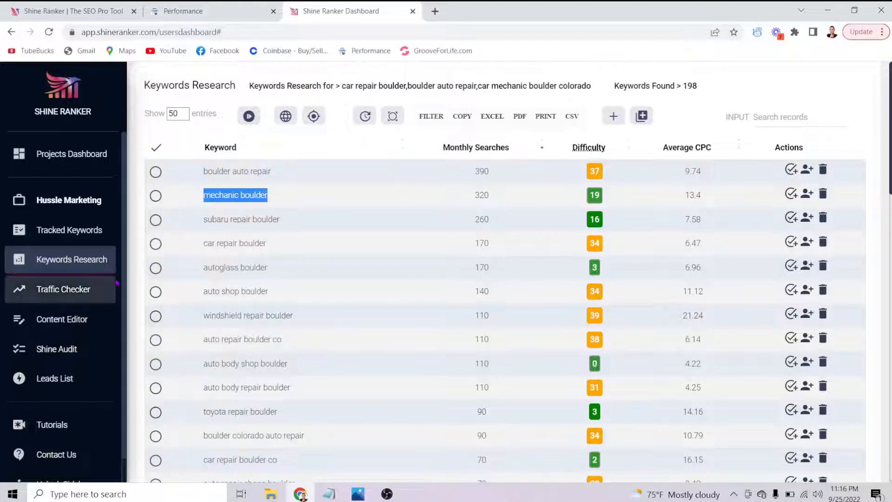
Step: Start editing new content in the Content Editor for the copied keyword "mechanic boulder"
{"action": "left_click", "coordinate": [85, 327]}
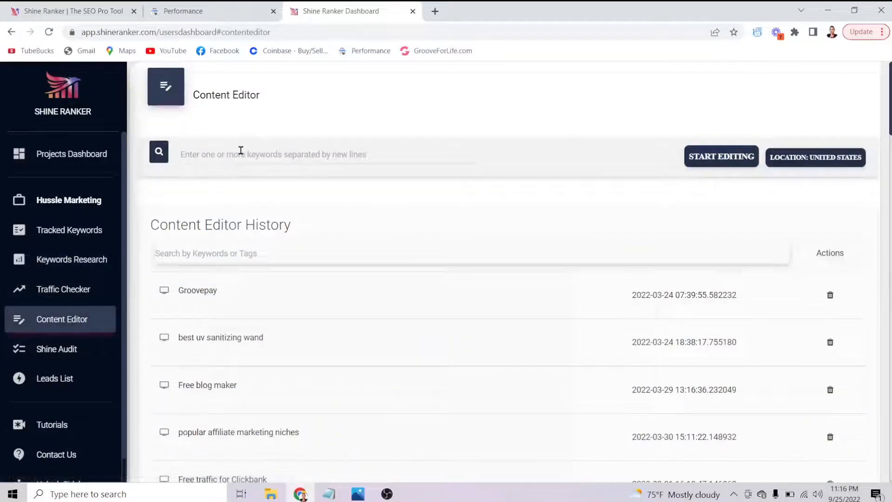
{"action": "left_click", "coordinate": [241, 152]}
{"action": "right_click", "coordinate": [241, 151]}
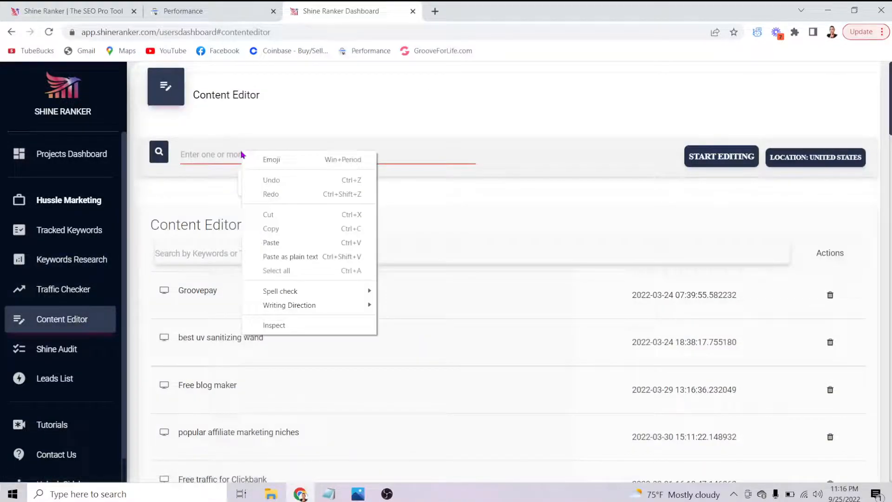
{"action": "left_click", "coordinate": [273, 243]}
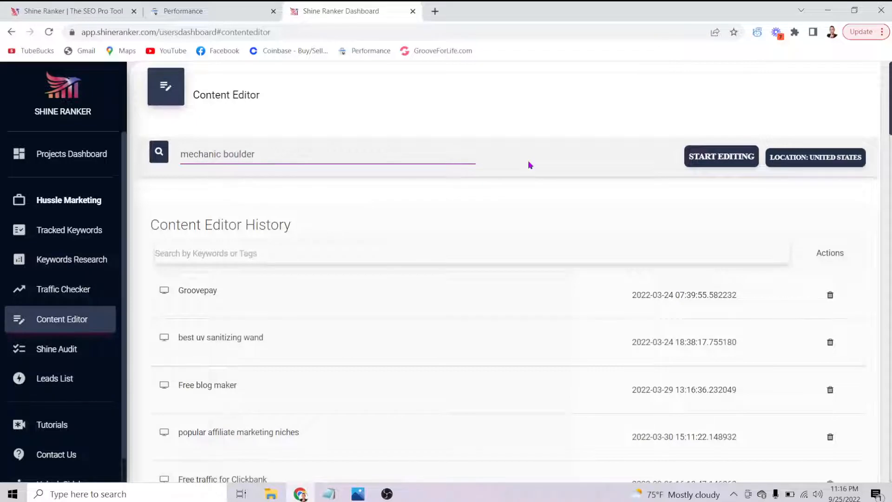
{"action": "left_click", "coordinate": [728, 157]}
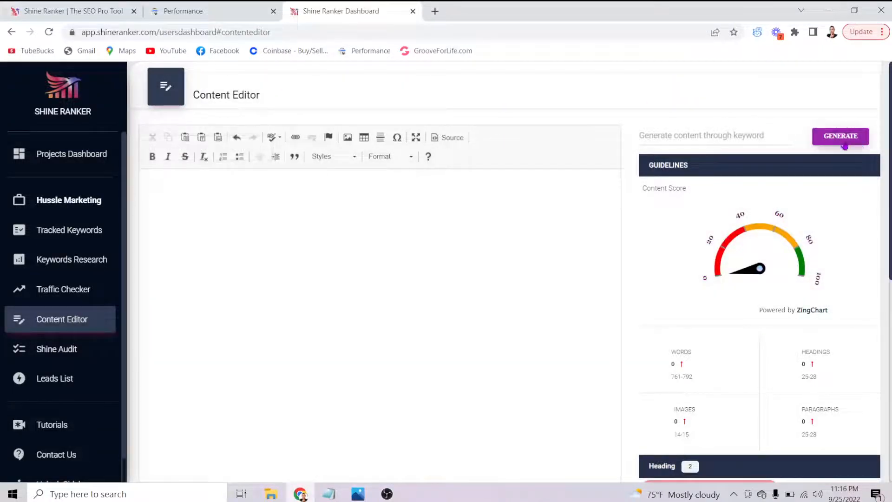
Step: Generate AI content in the editor from the keyword "mechanic boulder"
{"action": "left_click", "coordinate": [667, 135]}
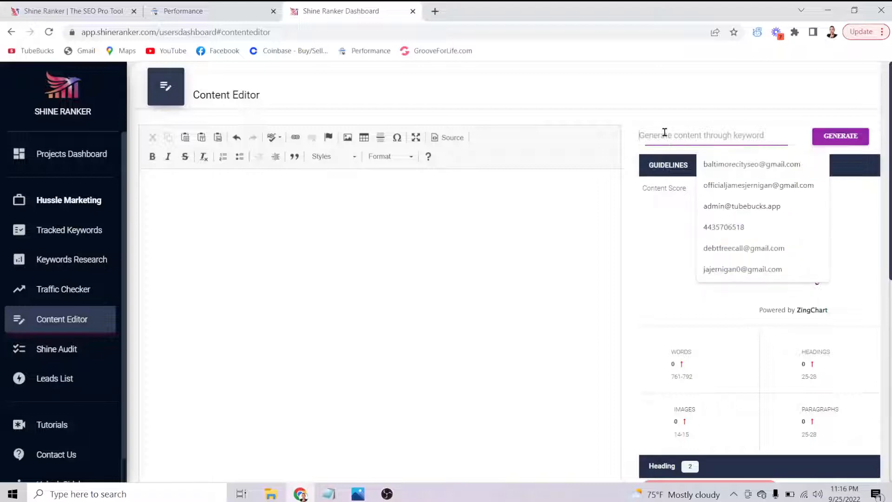
{"action": "right_click", "coordinate": [665, 136]}
{"action": "left_click", "coordinate": [697, 224]}
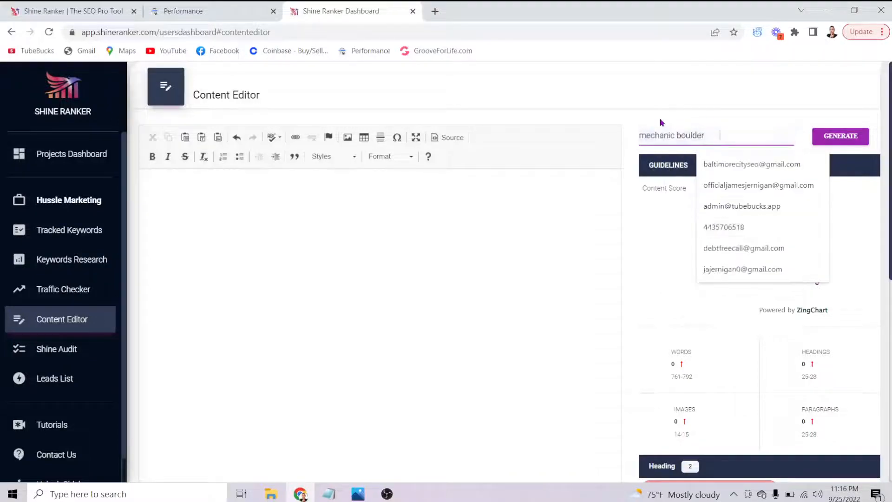
{"action": "left_click", "coordinate": [725, 98]}
{"action": "left_click", "coordinate": [734, 137]}
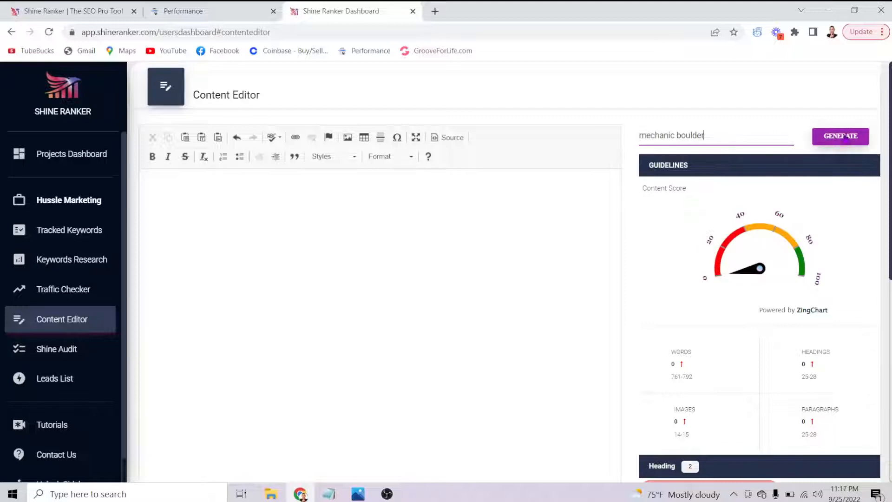
{"action": "left_click", "coordinate": [824, 144]}
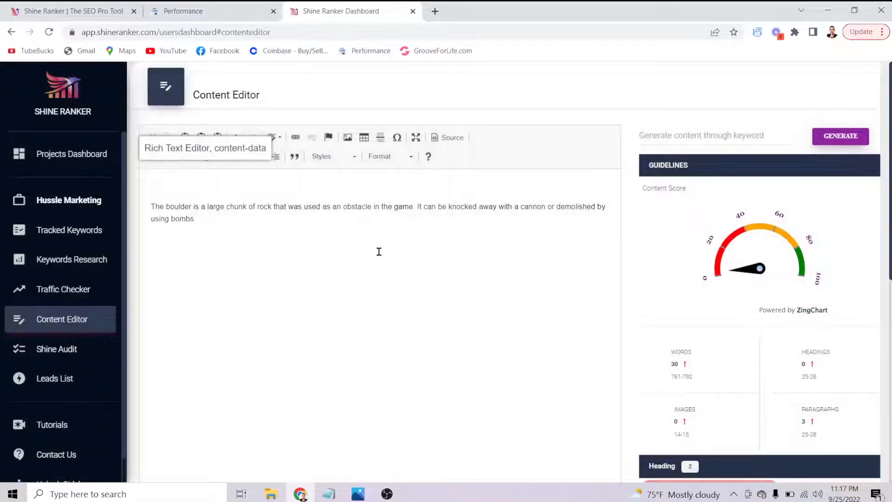
Step: Delete the generated paragraph about the boulder game obstacle from the editor
{"action": "left_click", "coordinate": [356, 221]}
{"action": "left_click_drag", "start_coordinate": [356, 222], "coordinate": [117, 194]}
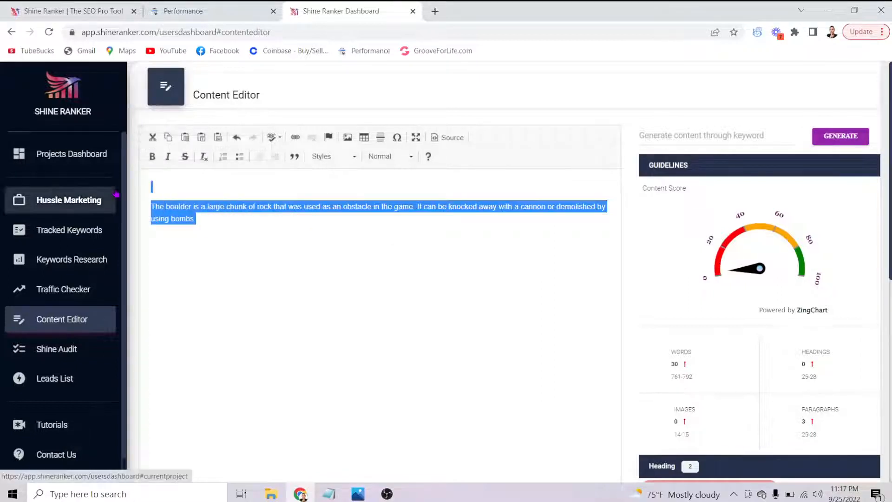
{"action": "key", "text": "BackSpace"}
Step: Generate AI content from the phrase "Car repair shop in Boulder, Colorado"
{"action": "left_click", "coordinate": [709, 133]}
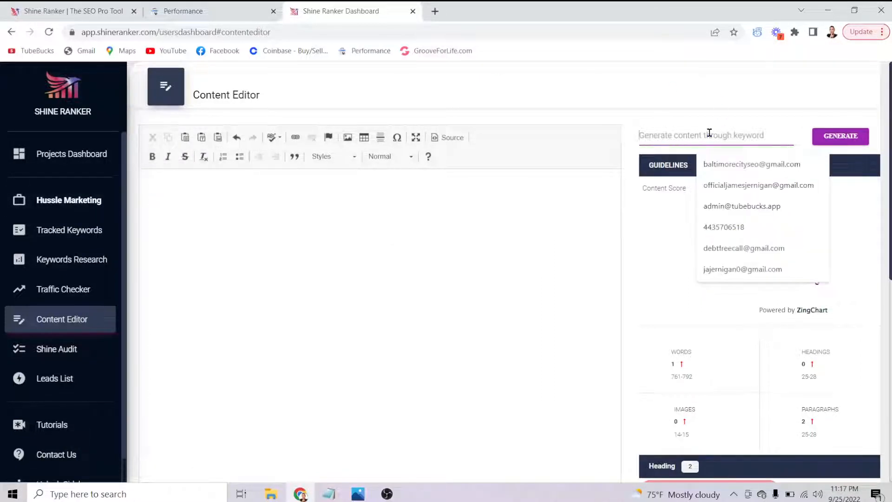
{"action": "type", "text": "Ca"}
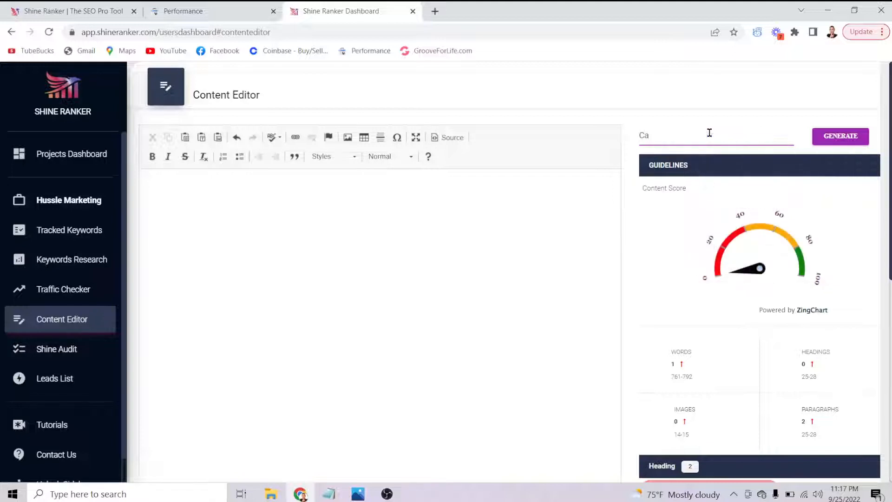
{"action": "type", "text": "r repair shop in Boulder, Colorado"}
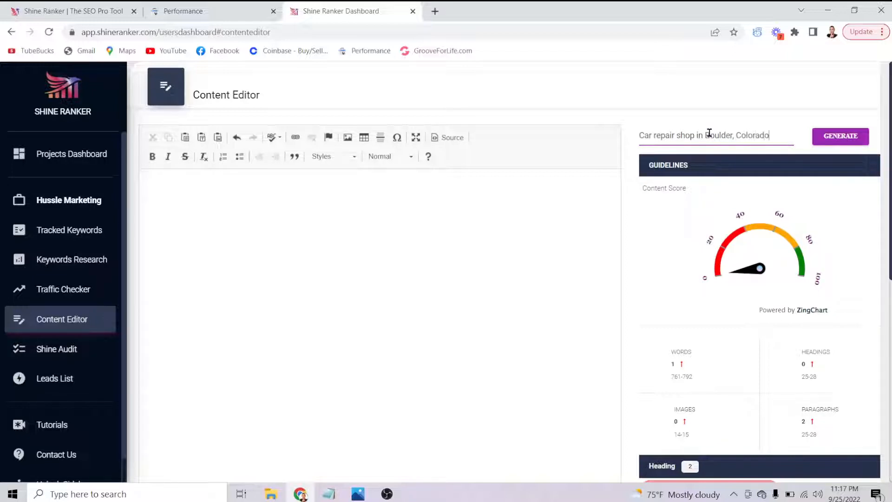
{"action": "left_click", "coordinate": [841, 135]}
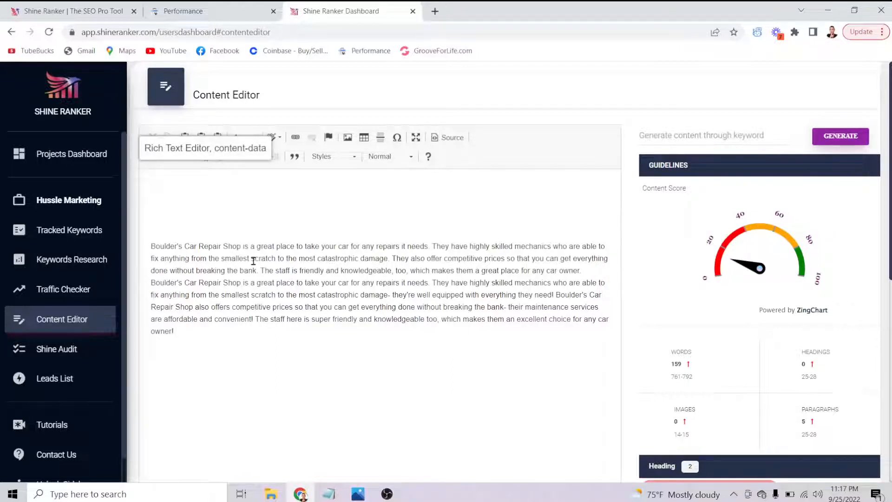
Step: Replace the word "Boulder's" at its second occurrence in the generated text with "Jim's car repair"
{"action": "double_click", "coordinate": [158, 284]}
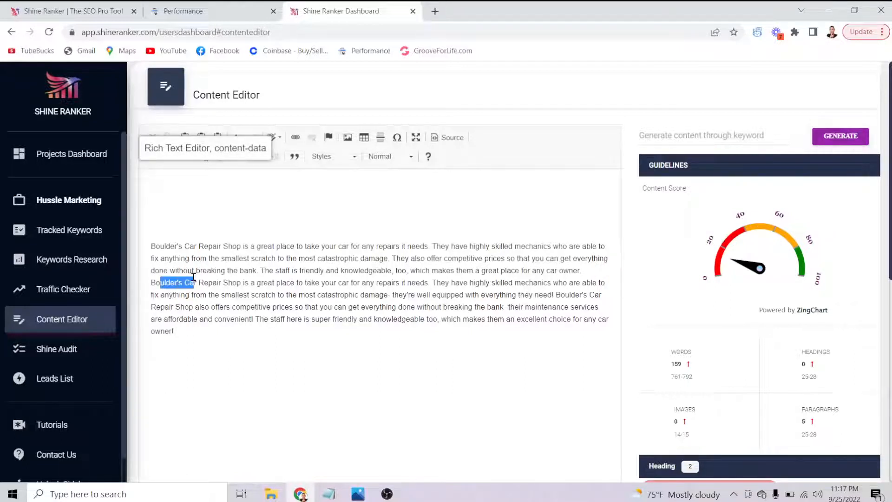
{"action": "left_click", "coordinate": [183, 283]}
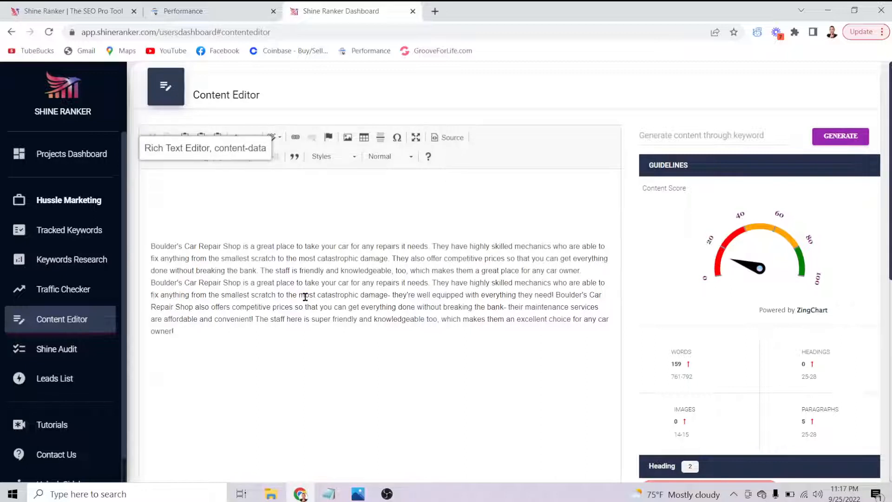
{"action": "key", "text": "BackSpace"}
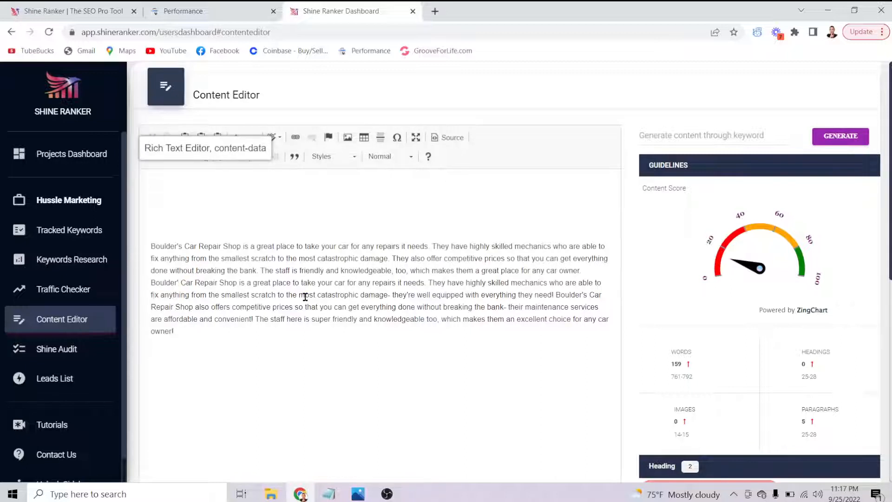
{"action": "key", "text": "BackSpace"}
{"action": "key", "text": "BackSpace"}
{"action": "key", "text": "BackSpace"}
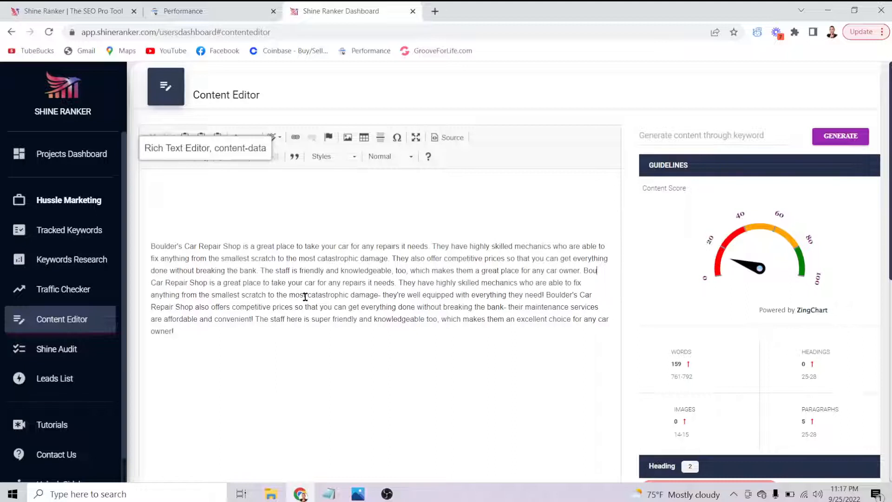
{"action": "key", "text": "BackSpace"}
{"action": "key", "text": "BackSpace"}
{"action": "key", "text": "BackSpace"}
{"action": "key", "text": "BackSpace"}
{"action": "key", "text": "BackSpace"}
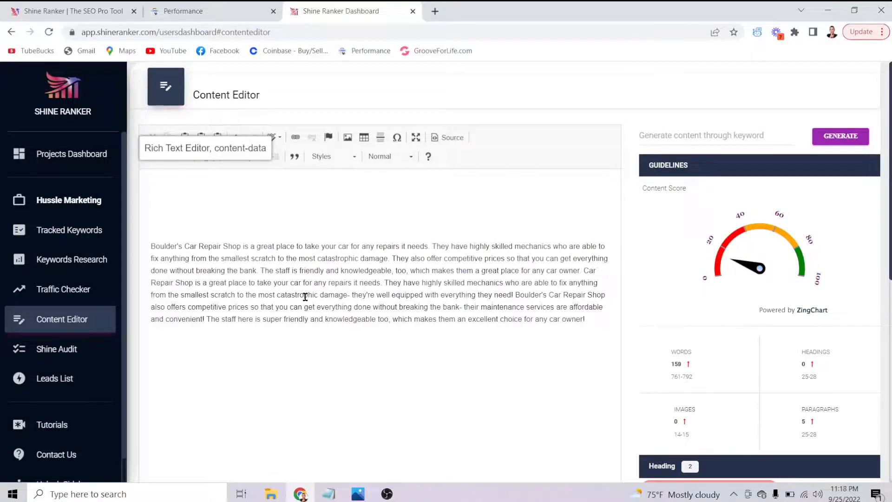
{"action": "type", "text": "Jim's car repair"}
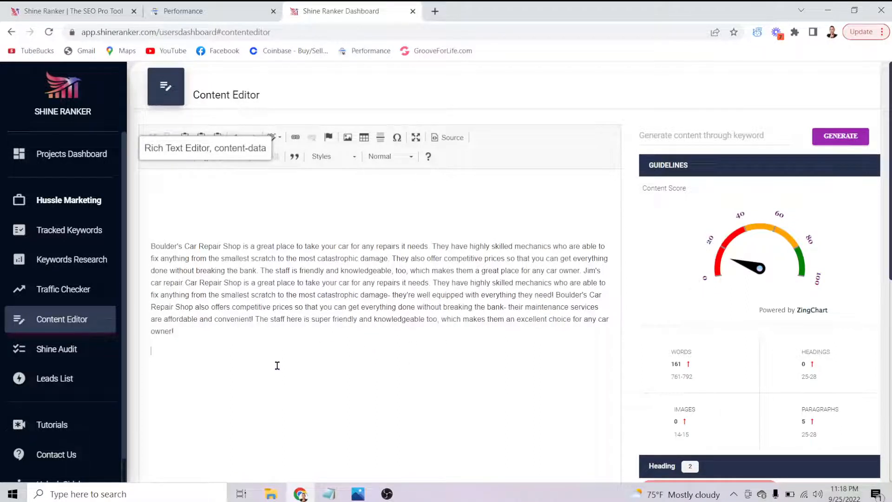
Step: Generate additional AI content from the phrase "Ford repair colorado"
{"action": "left_click", "coordinate": [684, 136]}
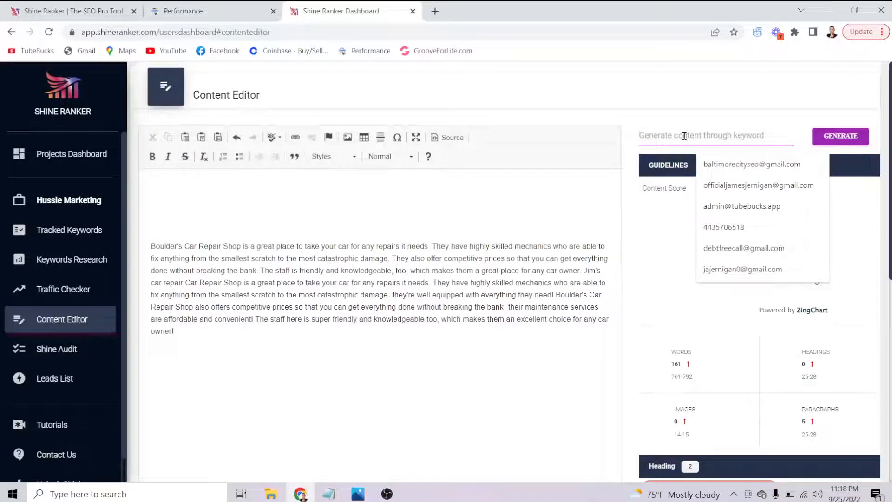
{"action": "type", "text": "F"}
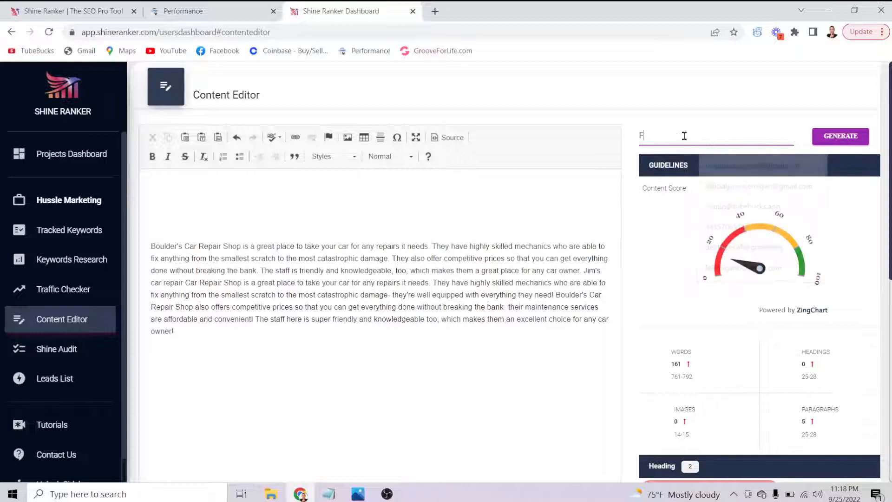
{"action": "type", "text": "ord repair "}
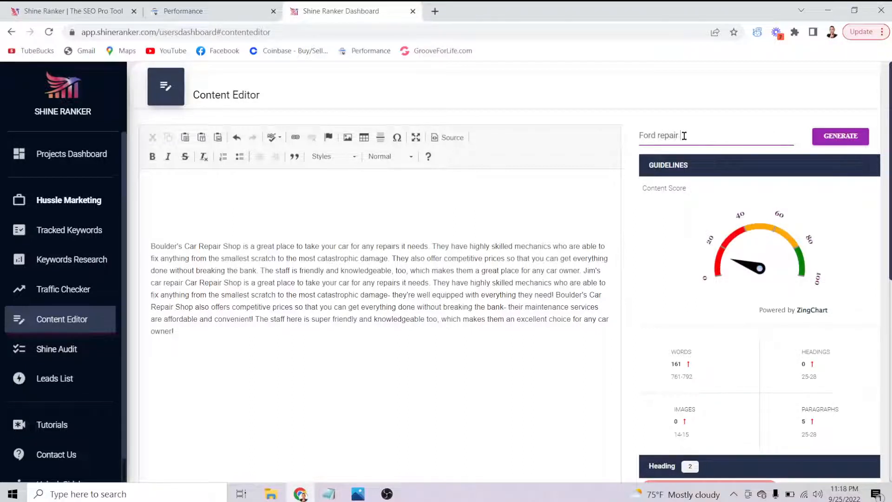
{"action": "type", "text": "colorado"}
{"action": "left_click", "coordinate": [841, 136]}
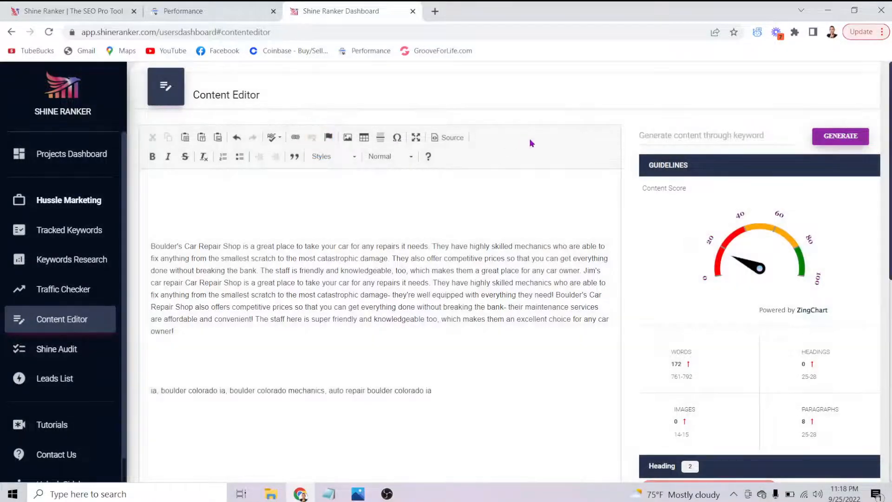
Step: Delete the generated line of Boulder Colorado mechanic keywords below the main paragraph
{"action": "scroll", "coordinate": [349, 341], "scroll_direction": "down", "scroll_amount": 2}
{"action": "left_click_drag", "start_coordinate": [335, 343], "coordinate": [149, 302]}
{"action": "key", "text": "BackSpace"}
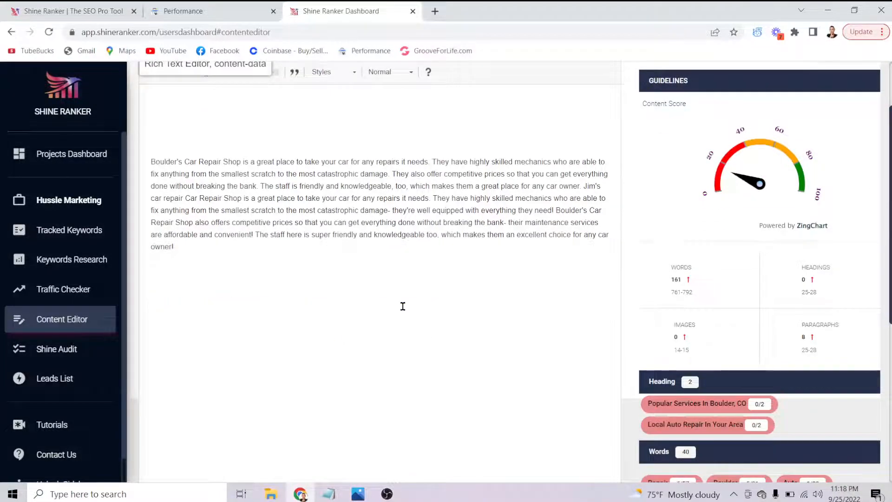
Step: Generate additional AI content from the phrase "coolant flushing process" and view the new paragraph below the existing text
{"action": "scroll", "coordinate": [403, 306], "scroll_direction": "up", "scroll_amount": 2}
{"action": "left_click", "coordinate": [705, 126]}
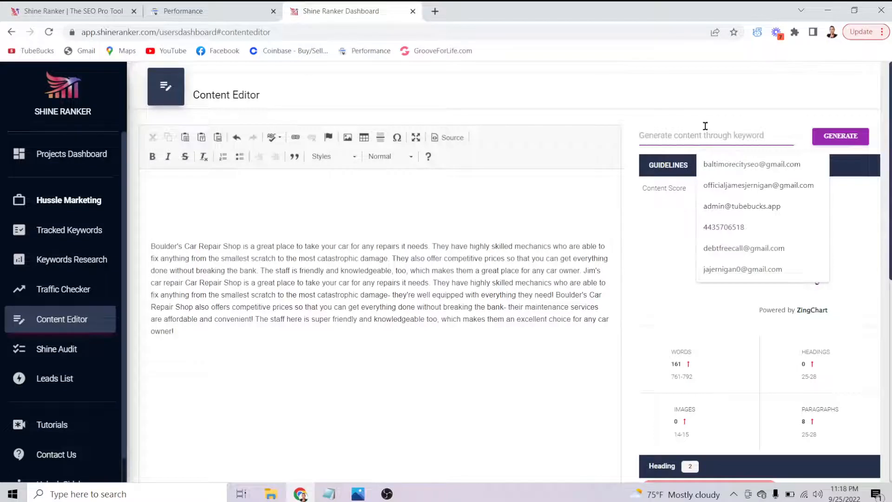
{"action": "type", "text": "c"}
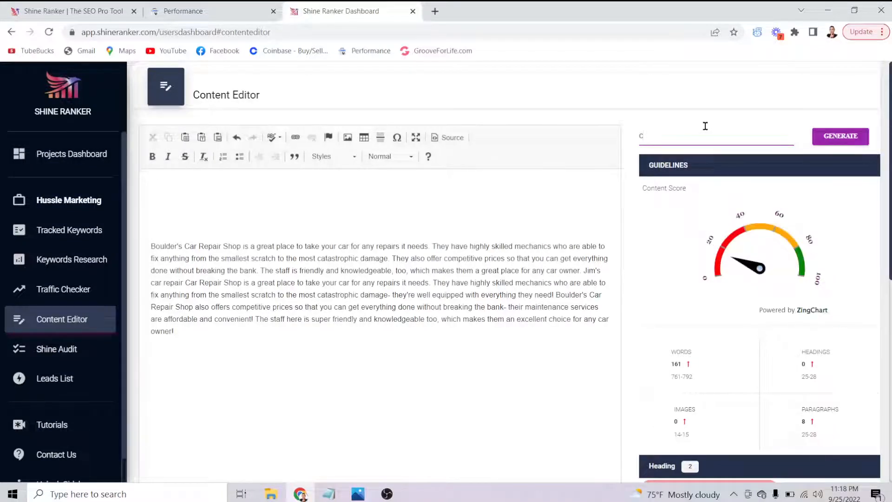
{"action": "type", "text": "oolant flushing process"}
{"action": "left_click", "coordinate": [840, 136]}
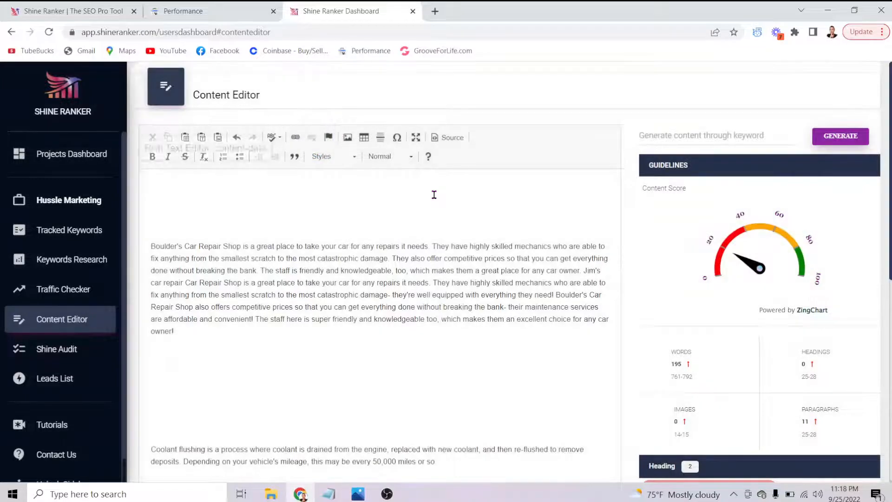
{"action": "scroll", "coordinate": [435, 199], "scroll_direction": "down", "scroll_amount": 2}
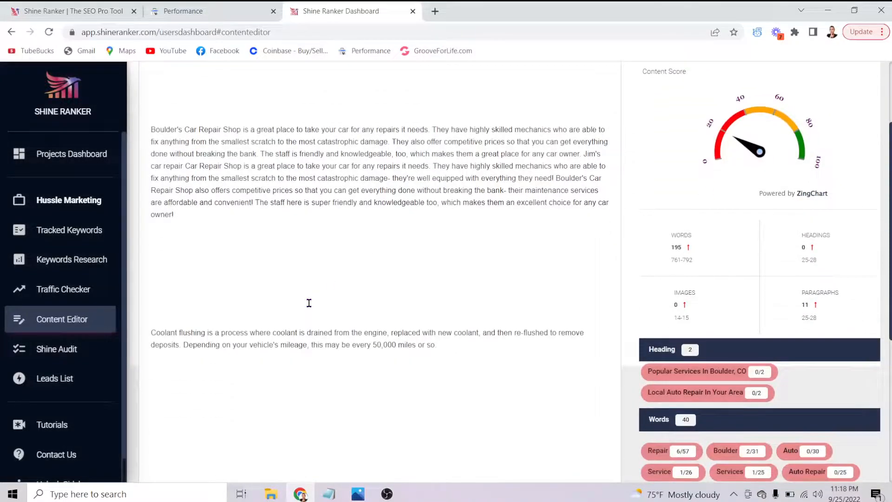
Step: Remove blank lines above the coolant flushing paragraph and generate additional AI content from the phrase "coolant flush pricing"
{"action": "key", "text": "BackSpace"}
{"action": "key", "text": "BackSpace"}
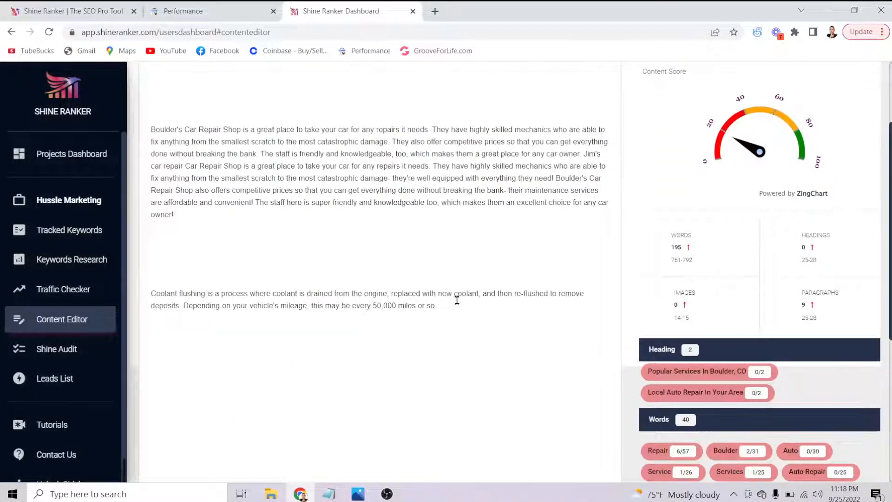
{"action": "scroll", "coordinate": [626, 305], "scroll_direction": "up", "scroll_amount": 2}
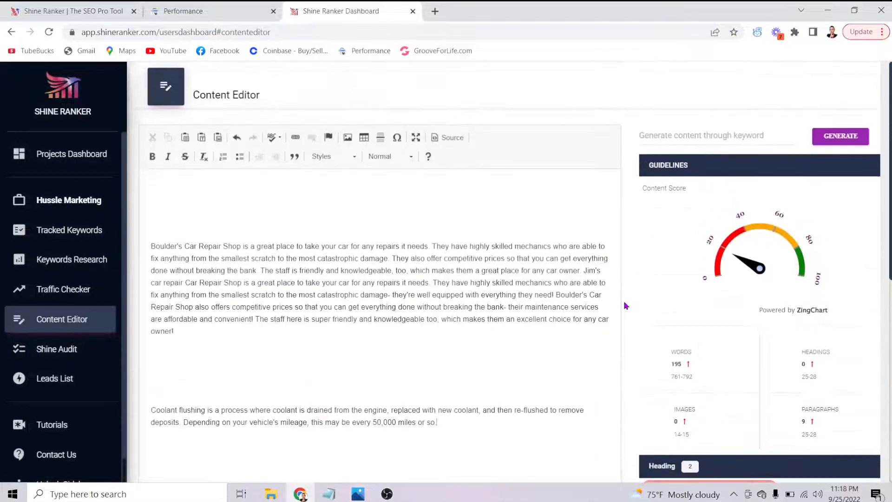
{"action": "left_click", "coordinate": [715, 134]}
{"action": "type", "text": "coo"}
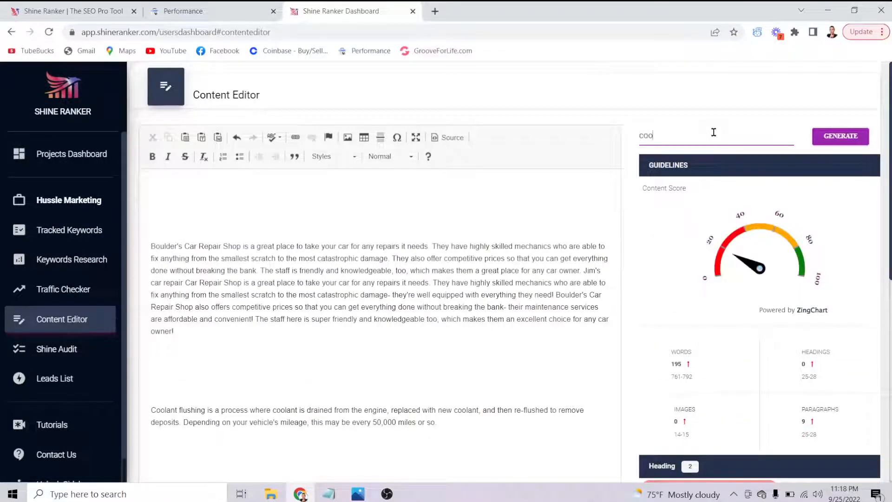
{"action": "type", "text": "lant flush pricing"}
{"action": "left_click", "coordinate": [822, 136]}
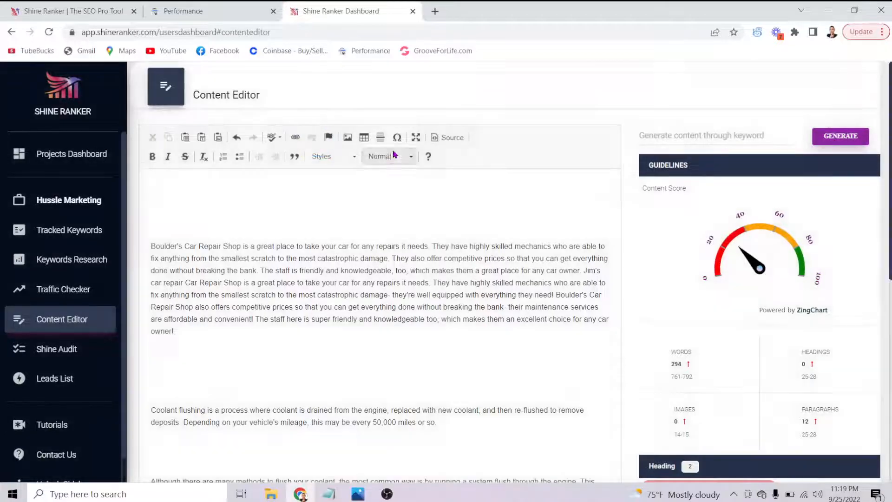
Step: Join the newly generated "Although there are many methods" text onto the coolant flushing paragraph, ending the preceding sentence with a period
{"action": "scroll", "coordinate": [166, 311], "scroll_direction": "down", "scroll_amount": 3}
{"action": "left_click", "coordinate": [149, 312]}
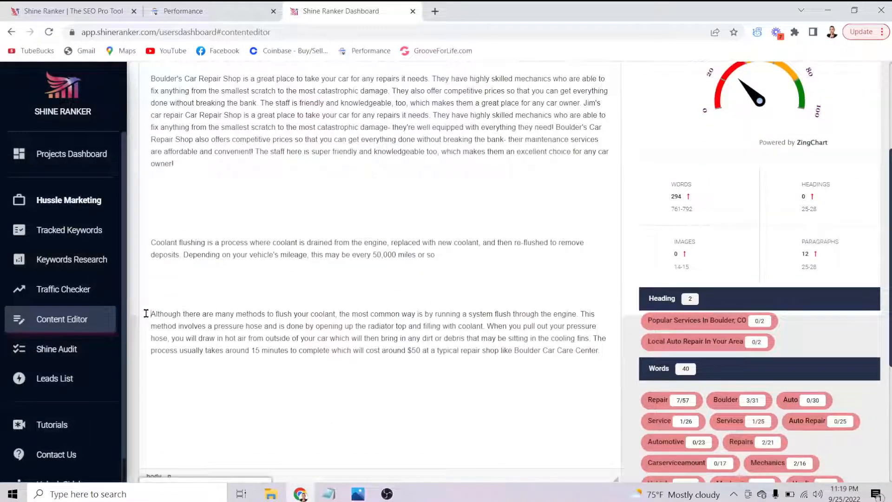
{"action": "key", "text": "BackSpace"}
{"action": "key", "text": "BackSpace"}
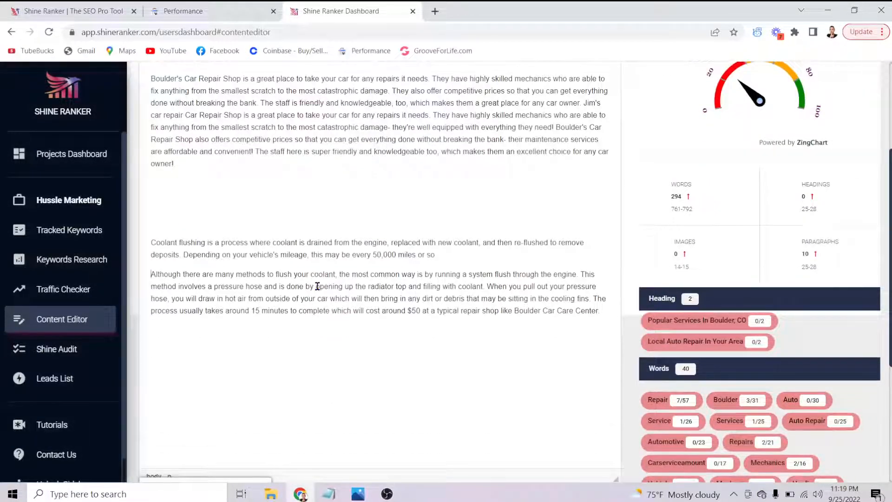
{"action": "key", "text": "BackSpace"}
{"action": "type", "text": "."}
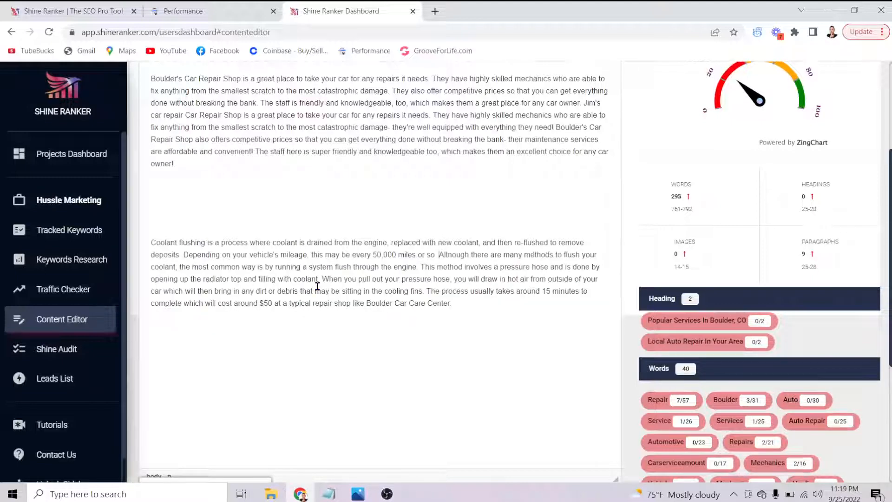
Step: Remove extra blank lines between the main car repair paragraph and the coolant paragraph, and place the cursor below the text
{"action": "scroll", "coordinate": [394, 236], "scroll_direction": "down", "scroll_amount": 1}
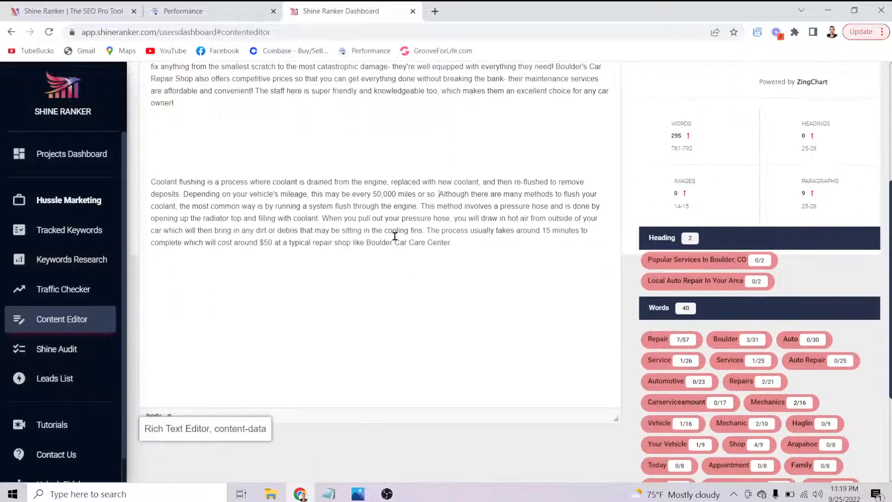
{"action": "key", "text": "BackSpace"}
{"action": "key", "text": "BackSpace"}
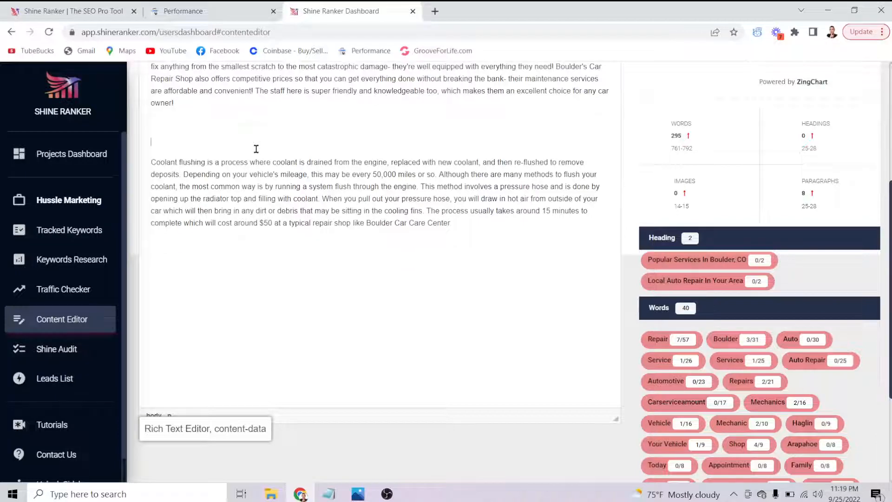
{"action": "scroll", "coordinate": [567, 152], "scroll_direction": "up", "scroll_amount": 5}
{"action": "left_click", "coordinate": [425, 445]}
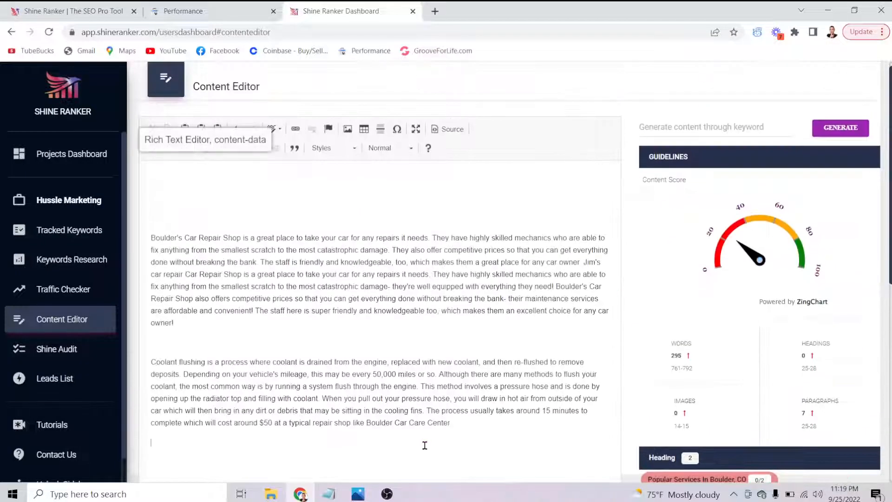
{"action": "left_click", "coordinate": [685, 121]}
{"action": "type", "text": "Brake "}
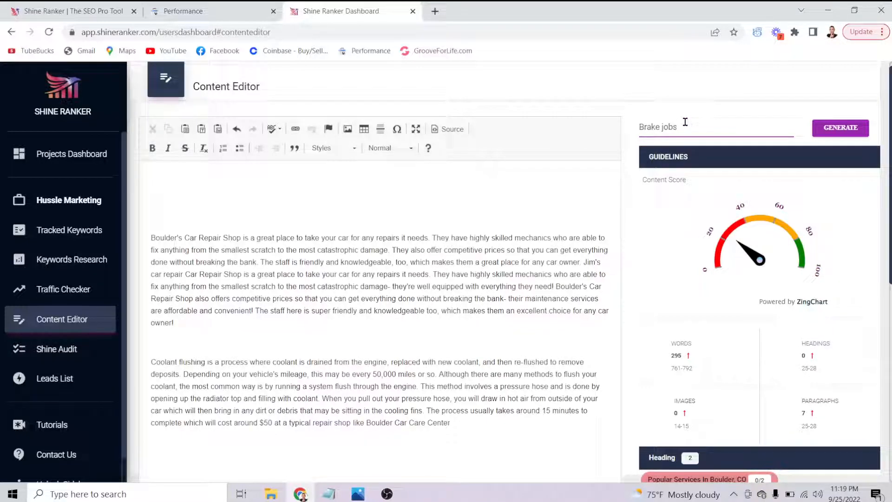
{"action": "type", "text": "jobs"}
{"action": "key", "text": "BackSpace"}
{"action": "key", "text": "BackSpace"}
{"action": "key", "text": "BackSpace"}
{"action": "key", "text": "BackSpace"}
{"action": "key", "text": "BackSpace"}
{"action": "key", "text": "BackSpace"}
{"action": "key", "text": "BackSpace"}
{"action": "key", "text": "BackSpace"}
{"action": "key", "text": "BackSpace"}
{"action": "key", "text": "BackSpace"}
Step: Generate additional AI content from the phrase "affordable brake job service"
{"action": "type", "text": "affordable brake job se"}
{"action": "left_click", "coordinate": [840, 128]}
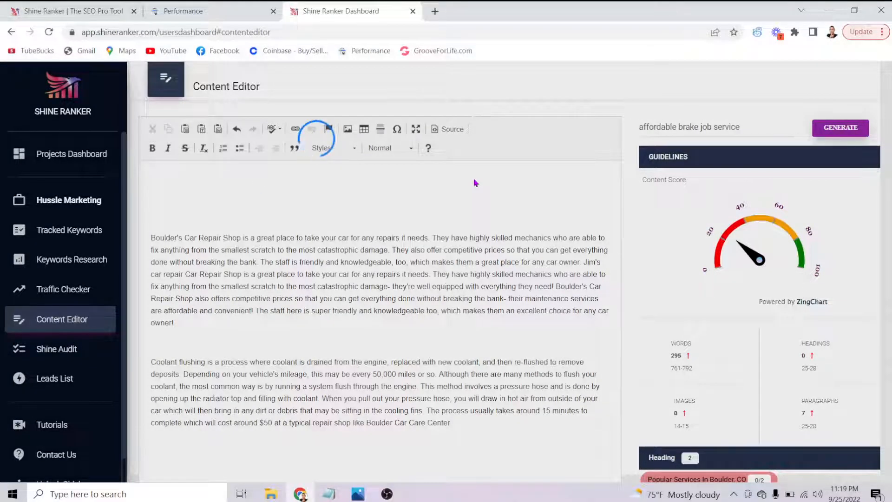
{"action": "scroll", "coordinate": [473, 179], "scroll_direction": "down", "scroll_amount": 3}
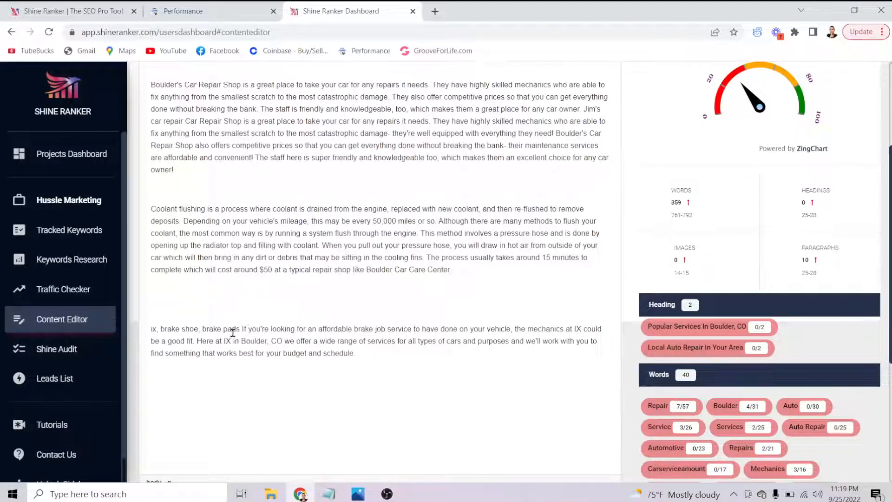
Step: Delete the stray words "ix, brake shoe, brake pads" from the start of the new brake job paragraph
{"action": "left_click_drag", "start_coordinate": [241, 328], "coordinate": [151, 329]}
{"action": "key", "text": "BackSpace"}
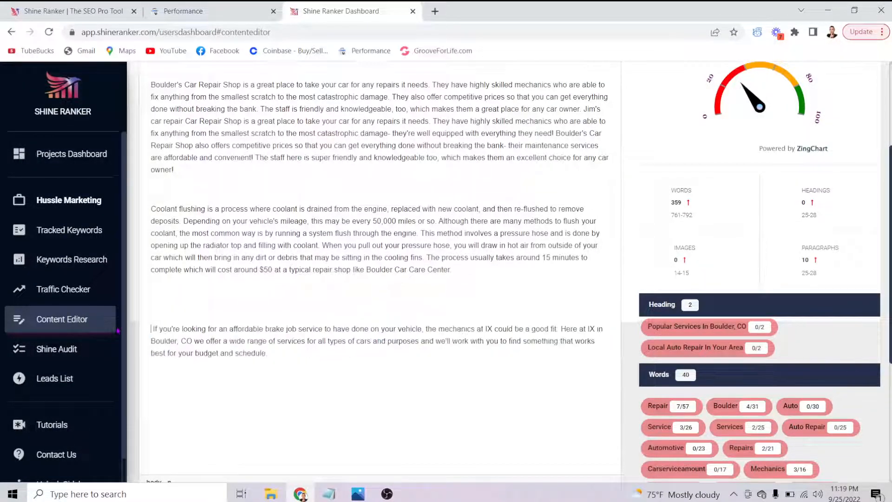
{"action": "key", "text": "Delete"}
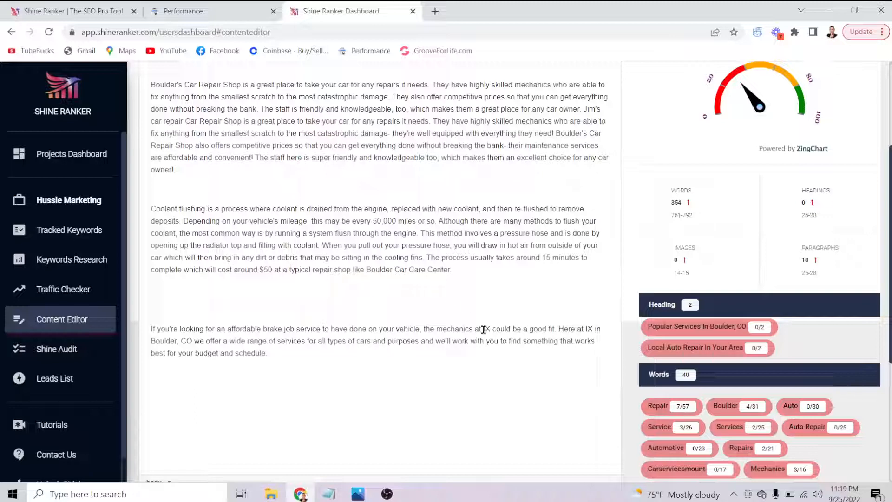
Step: Replace the first "IX" in the brake job paragraph with "Jim's auto repair"
{"action": "key", "text": "BackSpace"}
{"action": "key", "text": "BackSpace"}
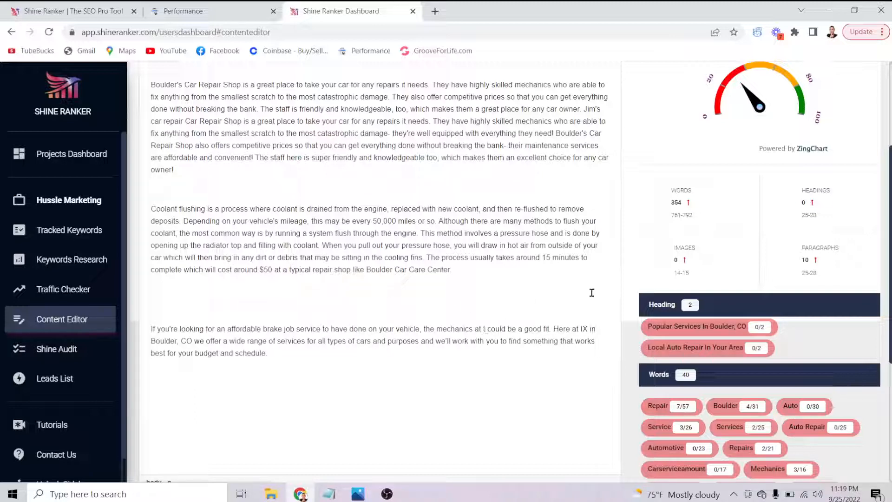
{"action": "type", "text": "Jim's"}
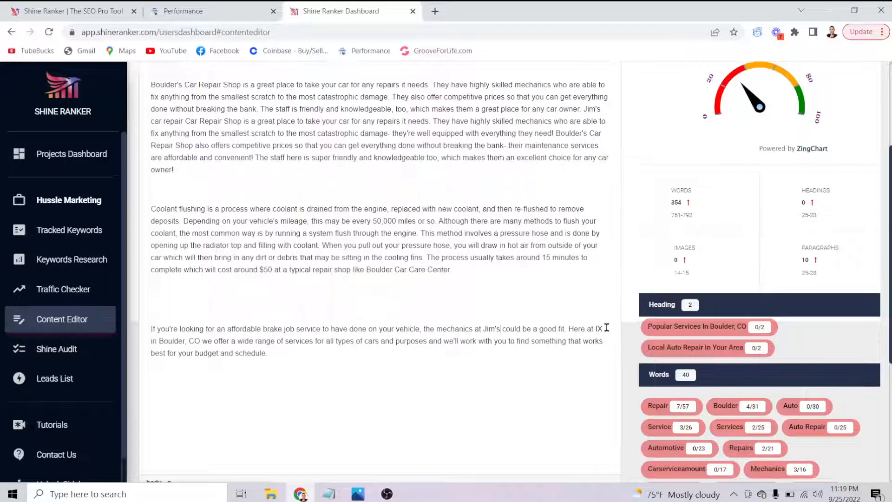
{"action": "type", "text": " auto repair"}
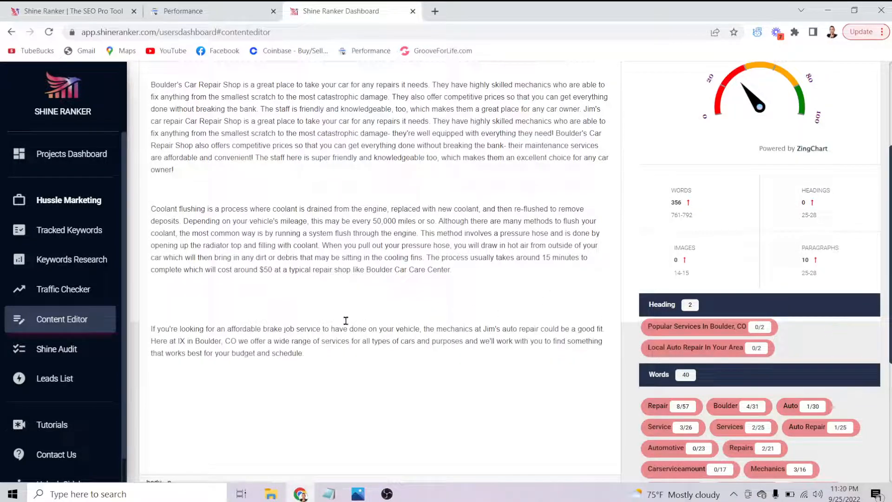
Step: Replace the second "IX" in the brake job paragraph with "Jims Auto Repair", keeping a space before the name
{"action": "key", "text": "BackSpace"}
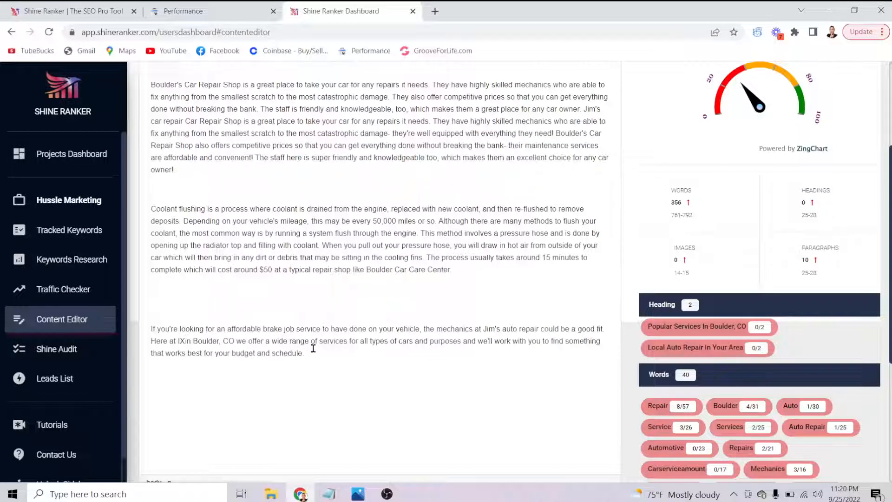
{"action": "key", "text": "BackSpace"}
{"action": "key", "text": "BackSpace"}
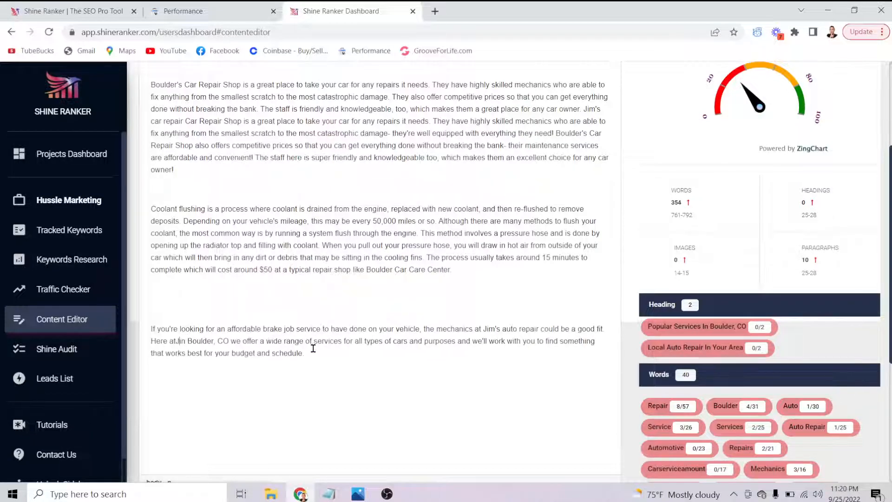
{"action": "type", "text": "Jims A"}
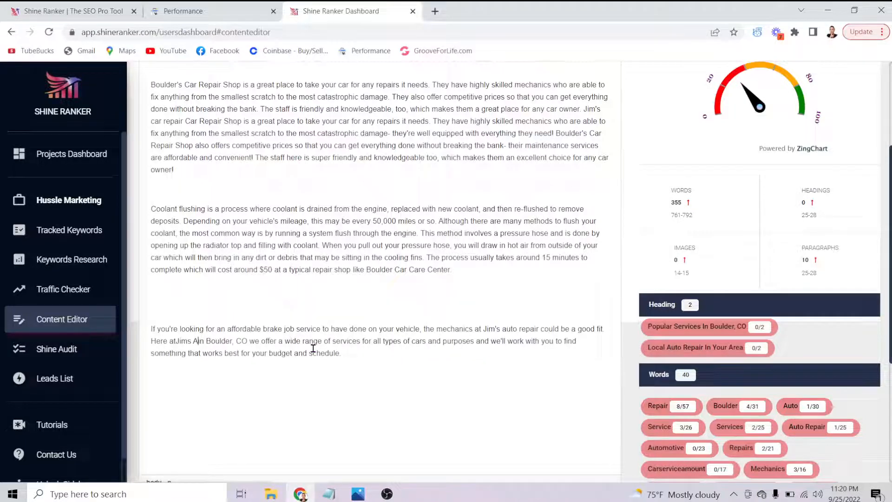
{"action": "type", "text": "uto Repair"}
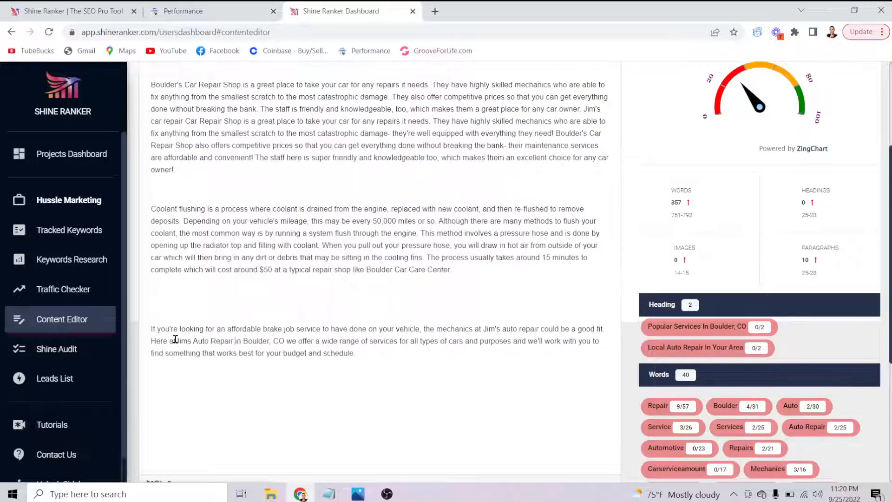
{"action": "left_click", "coordinate": [176, 339]}
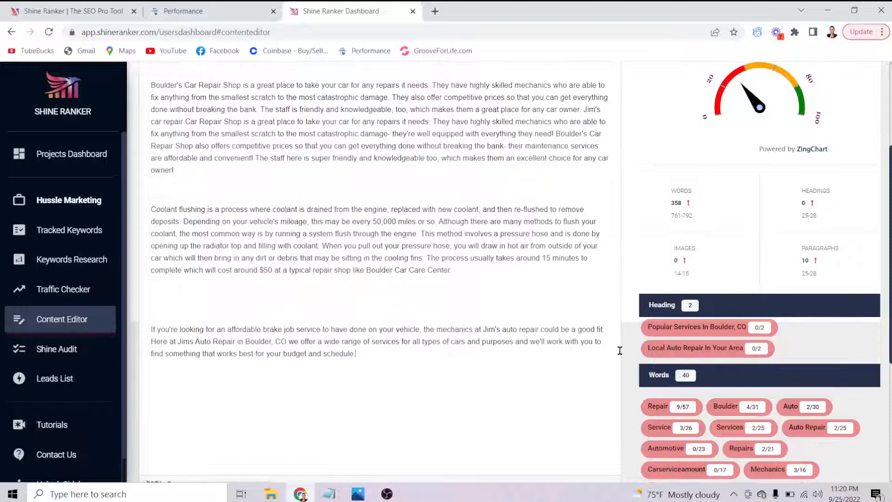
Step: Check the content score and suggested words, and generate additional AI content from "mechanic appointment Boulder, CO"
{"action": "scroll", "coordinate": [620, 350], "scroll_direction": "up", "scroll_amount": 2}
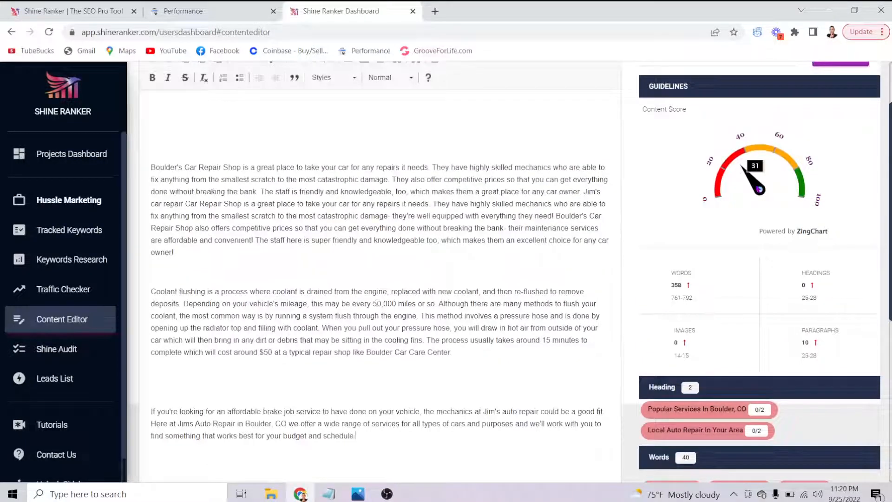
{"action": "mouse_move", "coordinate": [738, 182]}
{"action": "scroll", "coordinate": [718, 233], "scroll_direction": "down", "scroll_amount": 4}
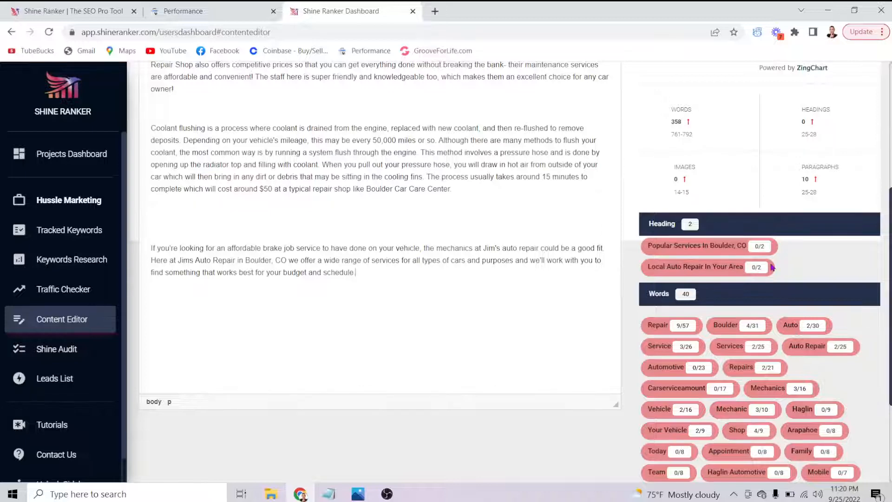
{"action": "scroll", "coordinate": [743, 261], "scroll_direction": "down", "scroll_amount": 3}
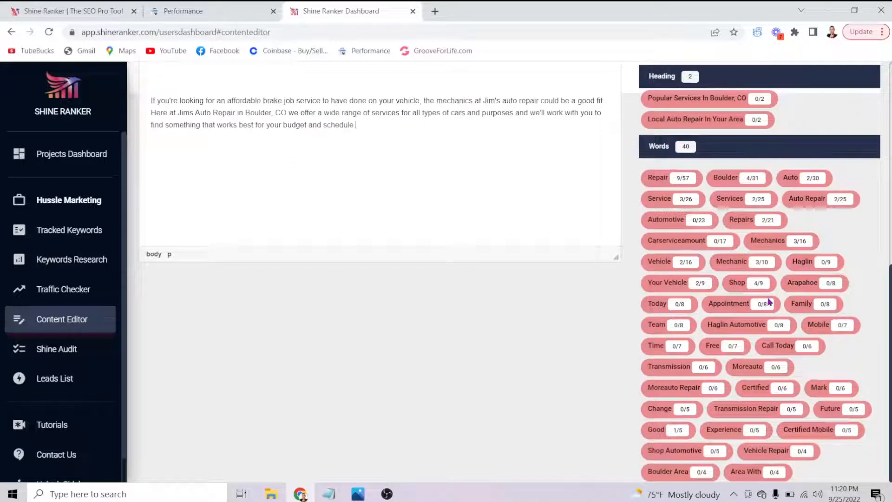
{"action": "scroll", "coordinate": [772, 313], "scroll_direction": "up", "scroll_amount": 8}
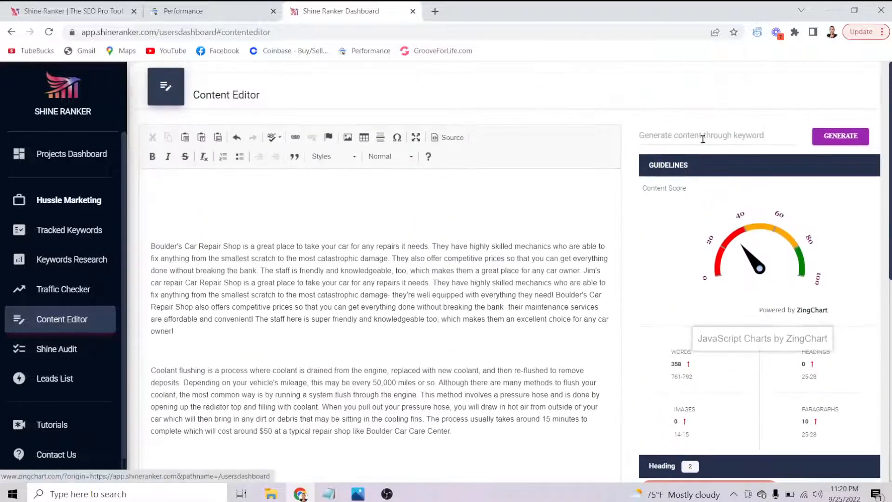
{"action": "left_click", "coordinate": [703, 136]}
{"action": "type", "text": "mecha"}
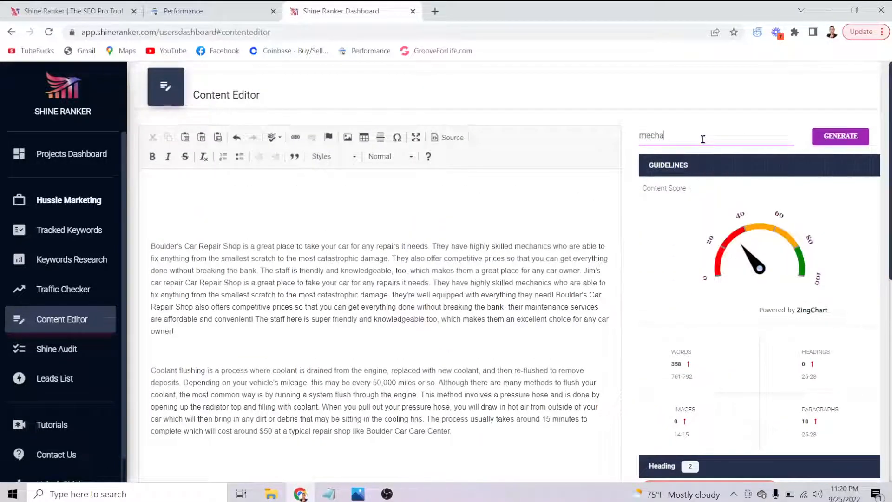
{"action": "type", "text": "nic appointment Boulder, CO"}
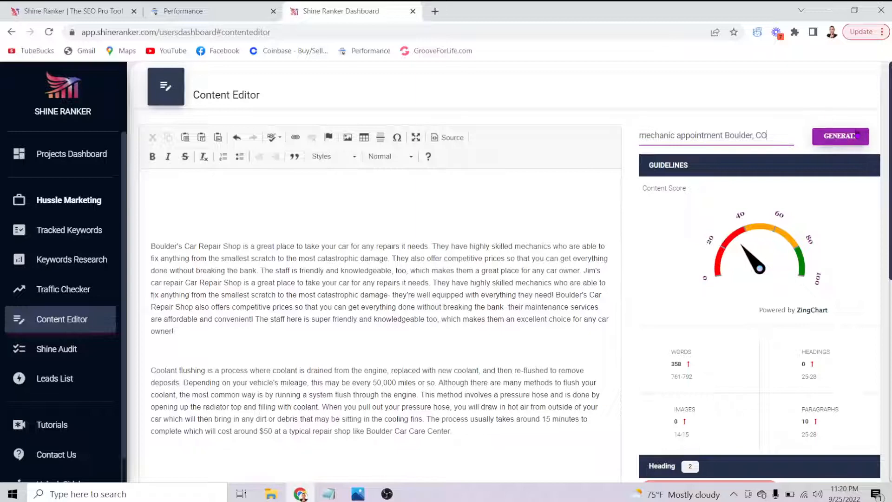
{"action": "left_click", "coordinate": [841, 136]}
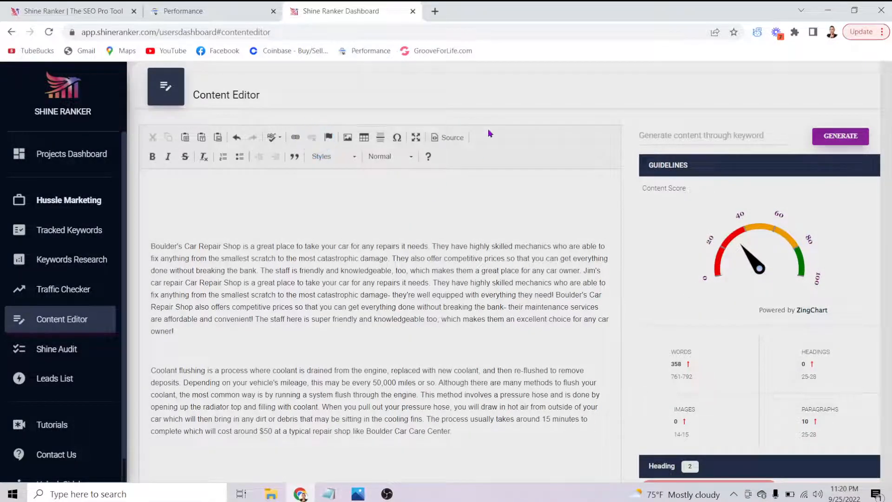
Step: Remove a blank line above the new paragraph beginning "Boulder is a bustling place"
{"action": "scroll", "coordinate": [488, 128], "scroll_direction": "down", "scroll_amount": 5}
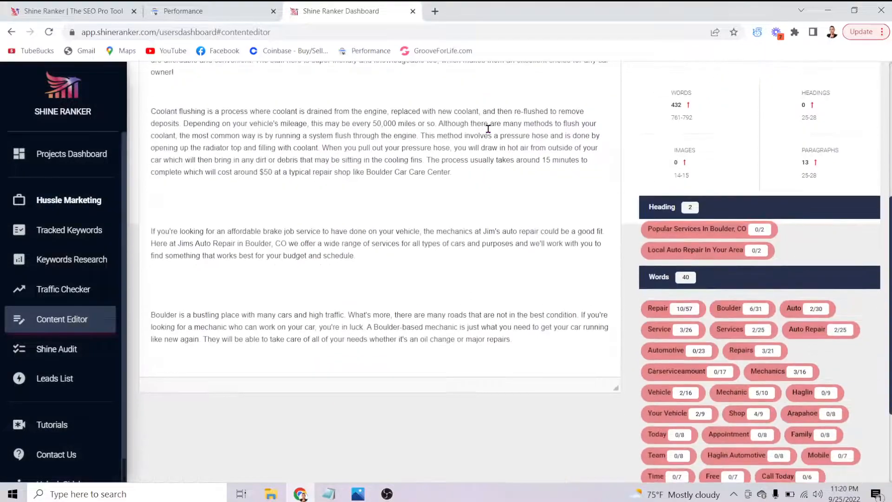
{"action": "left_click", "coordinate": [300, 297]}
{"action": "key", "text": "BackSpace"}
Step: Review the content score, the full article text and the usage of the recommended headings and words
{"action": "scroll", "coordinate": [514, 330], "scroll_direction": "up", "scroll_amount": 5}
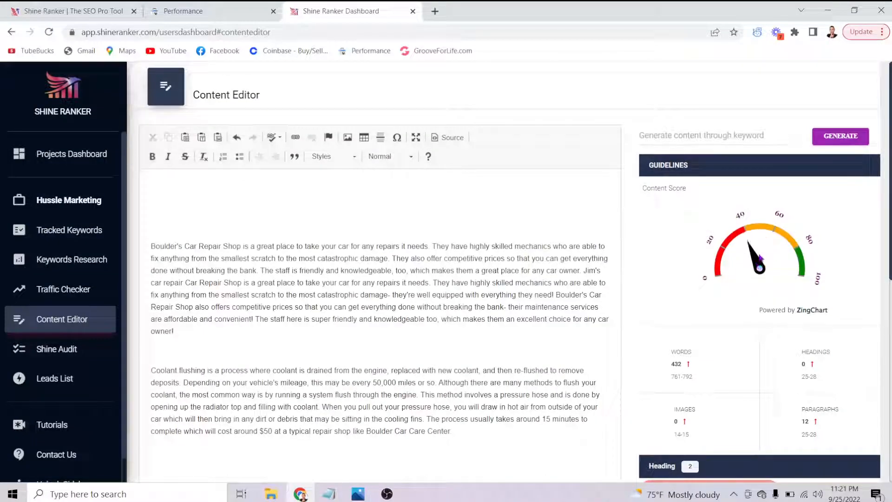
{"action": "scroll", "coordinate": [333, 217], "scroll_direction": "down", "scroll_amount": 7}
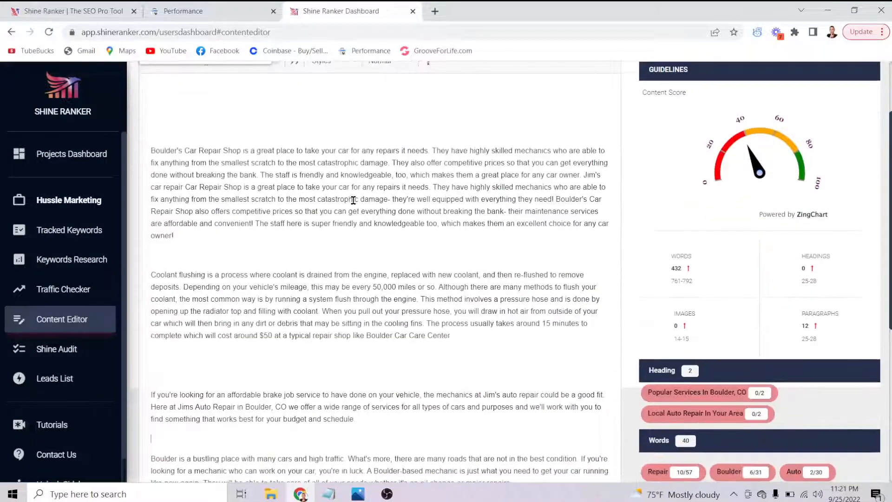
{"action": "scroll", "coordinate": [353, 200], "scroll_direction": "down", "scroll_amount": 2}
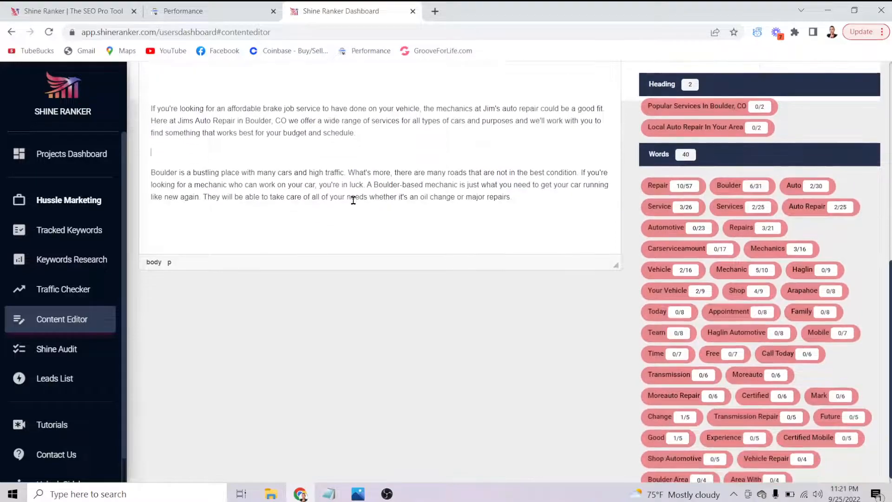
{"action": "scroll", "coordinate": [353, 200], "scroll_direction": "up", "scroll_amount": 5}
{"action": "scroll", "coordinate": [361, 225], "scroll_direction": "down", "scroll_amount": 4}
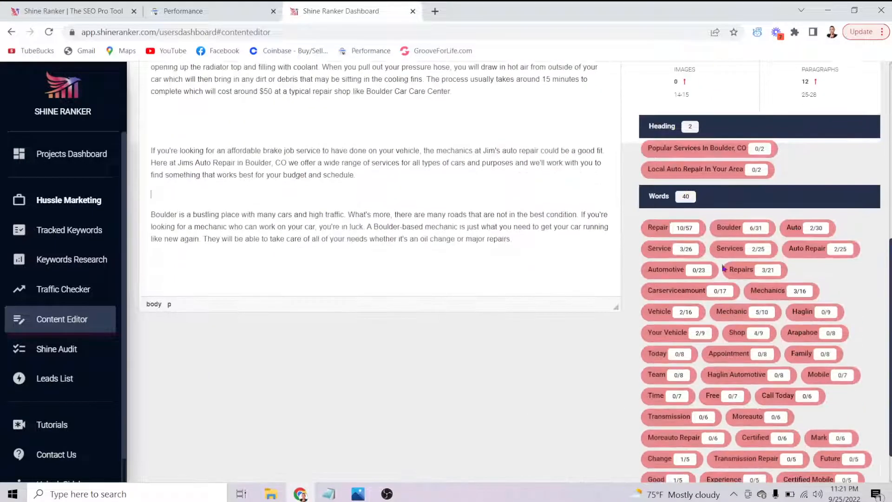
Step: Review the recommended words and highlight the whole generated article from its first paragraph to its last, clearing the selection at the end
{"action": "scroll", "coordinate": [720, 272], "scroll_direction": "down", "scroll_amount": 2}
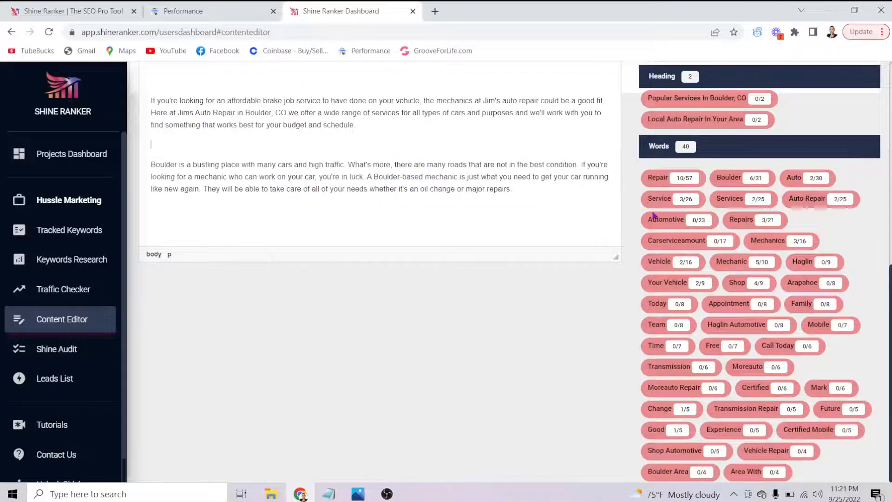
{"action": "scroll", "coordinate": [405, 182], "scroll_direction": "up", "scroll_amount": 6}
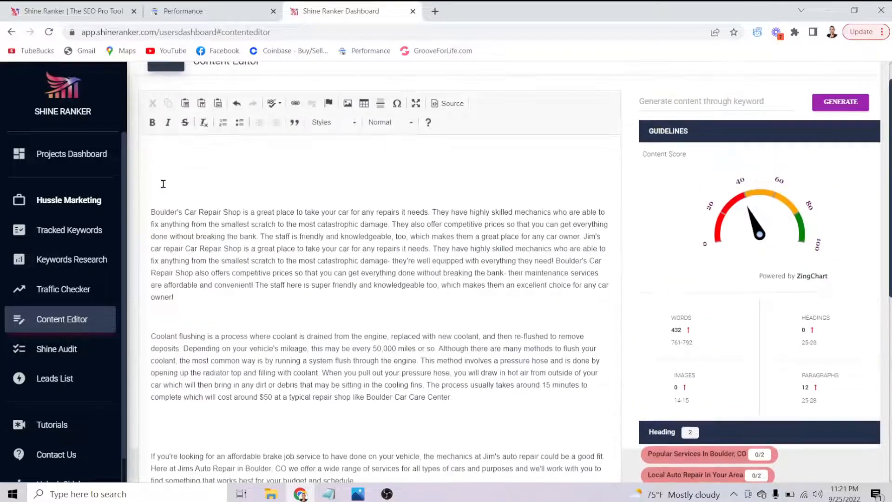
{"action": "left_click_drag", "start_coordinate": [162, 183], "coordinate": [387, 499]}
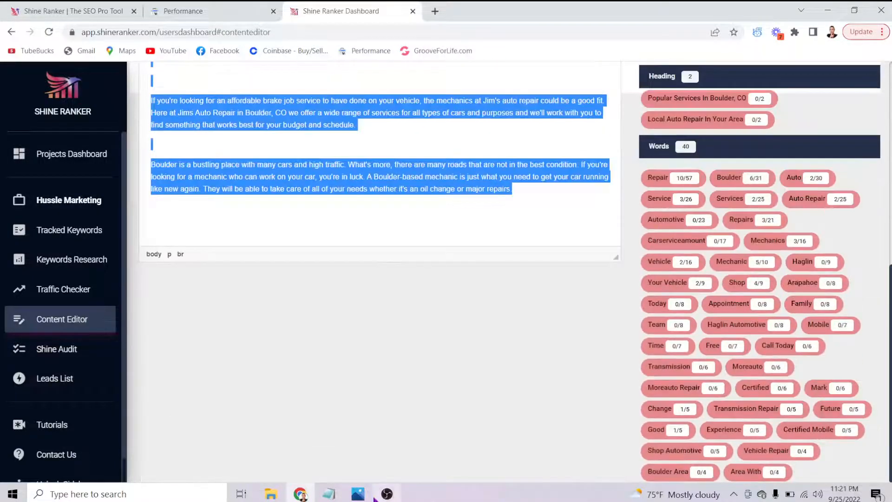
{"action": "scroll", "coordinate": [418, 304], "scroll_direction": "up", "scroll_amount": 7}
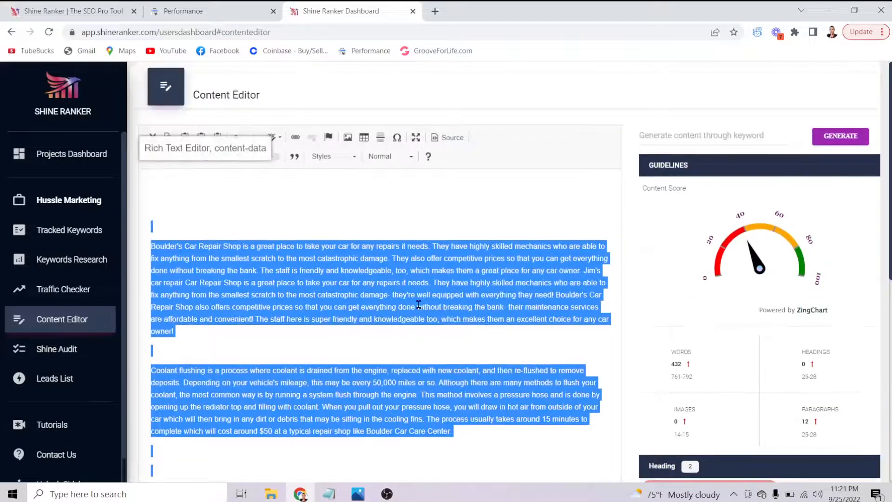
{"action": "left_click", "coordinate": [230, 185]}
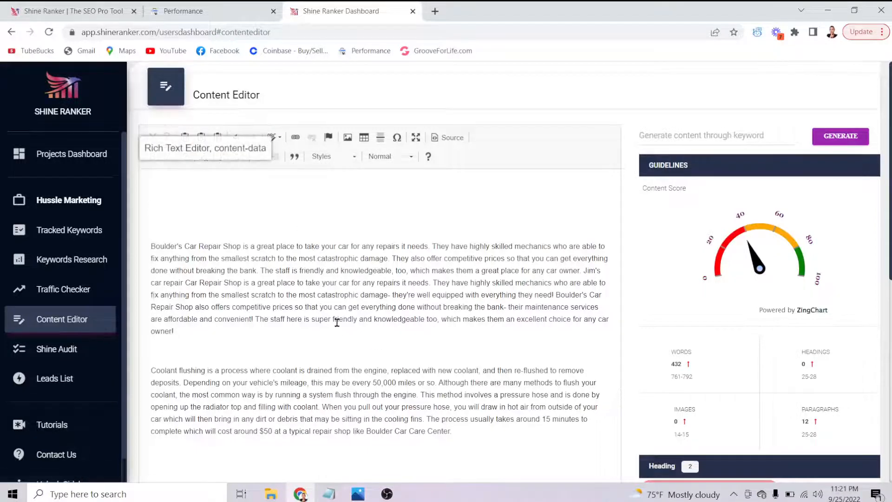
Step: Look through the paragraph format options for the blank line above the article, such as Heading 1 to Heading 3
{"action": "left_click", "coordinate": [384, 158]}
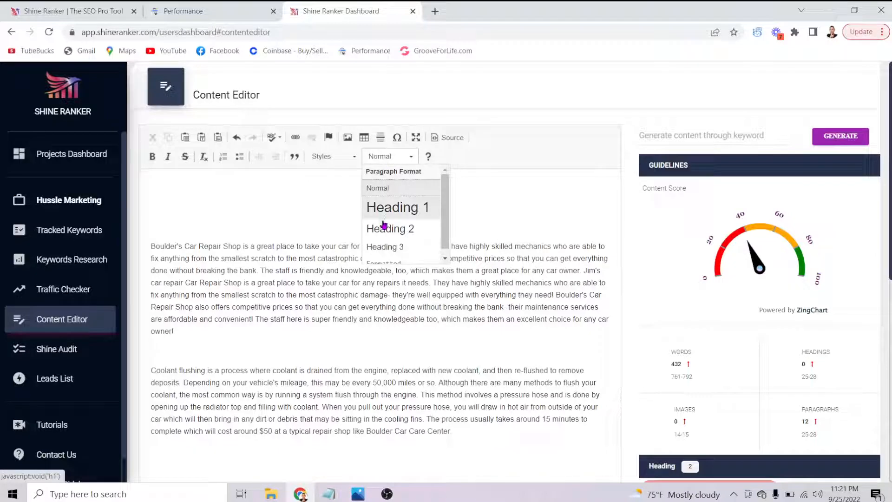
{"action": "scroll", "coordinate": [378, 235], "scroll_direction": "down", "scroll_amount": 1}
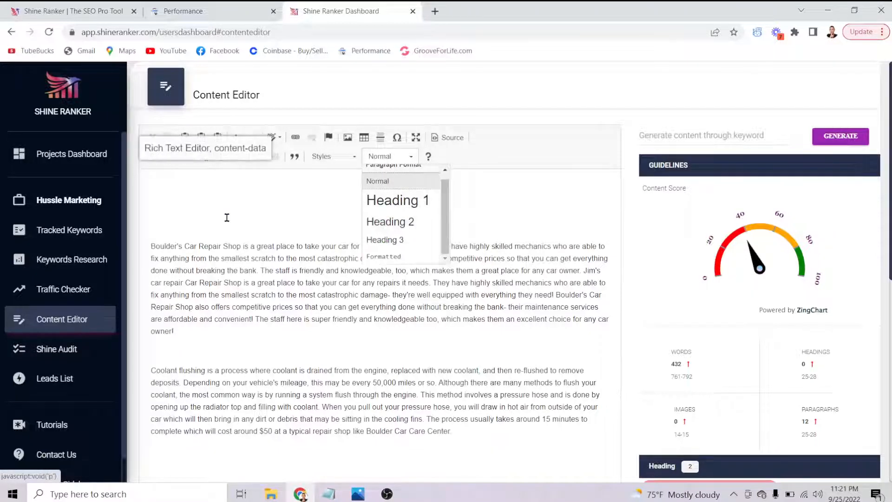
{"action": "left_click", "coordinate": [273, 213]}
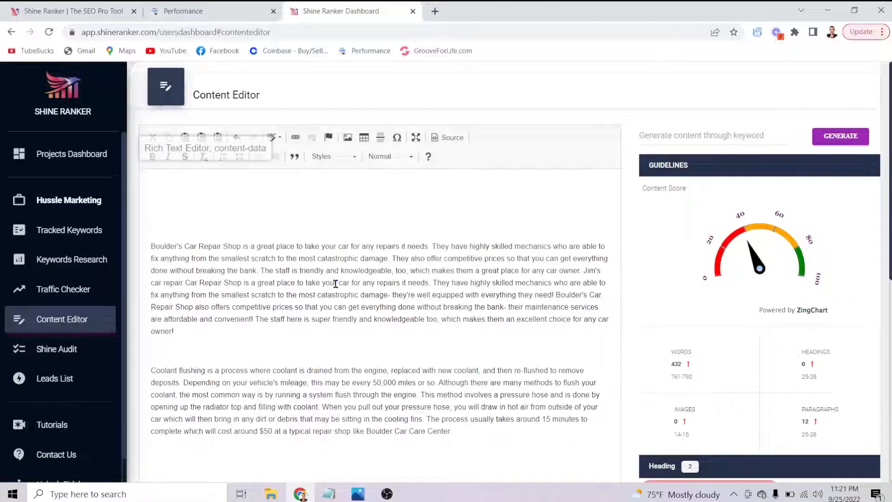
Step: Switch to the Notepad notes, enlarge the window enough to read all five traffic steps, and put it away after reading
{"action": "left_click", "coordinate": [328, 494]}
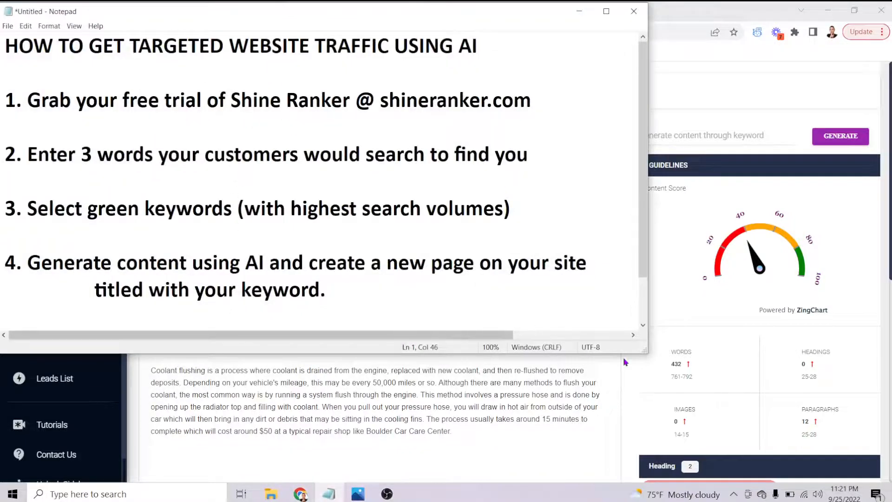
{"action": "left_click_drag", "start_coordinate": [642, 353], "coordinate": [664, 424]}
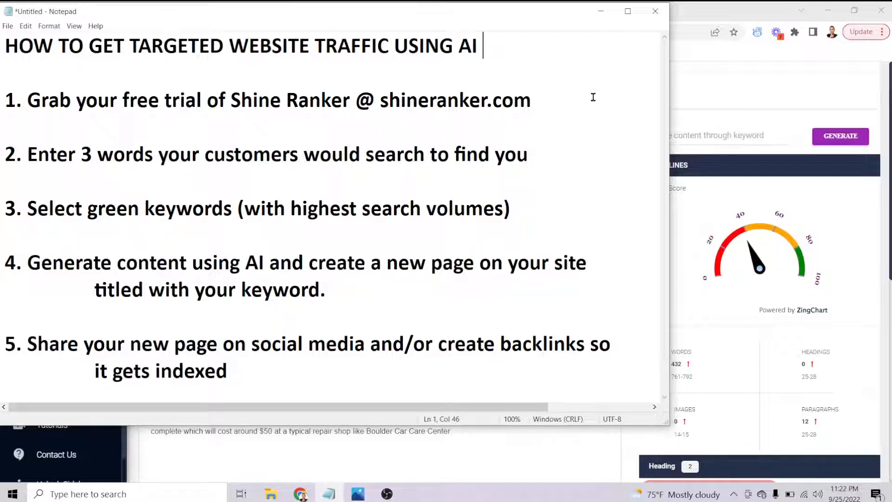
{"action": "left_click", "coordinate": [602, 17]}
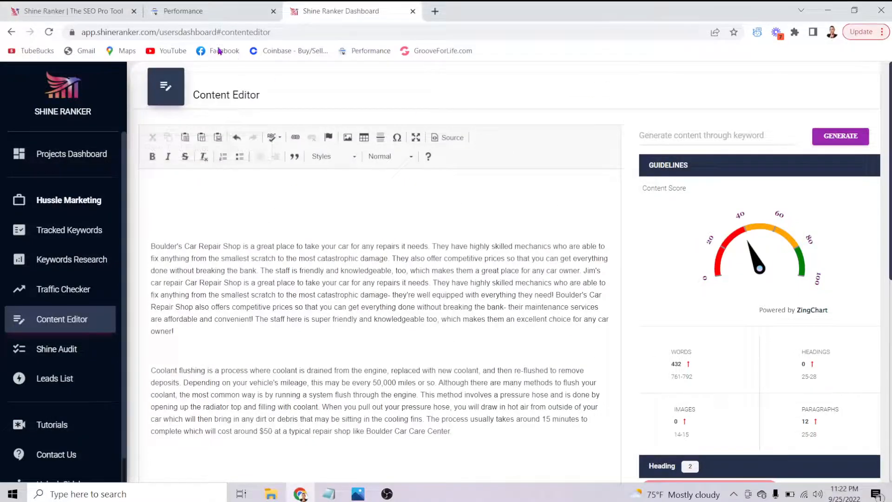
Step: Review the last 12 months of Search Console performance and the Shine Ranker free trial page, and return to the dashboard
{"action": "left_click", "coordinate": [196, 13]}
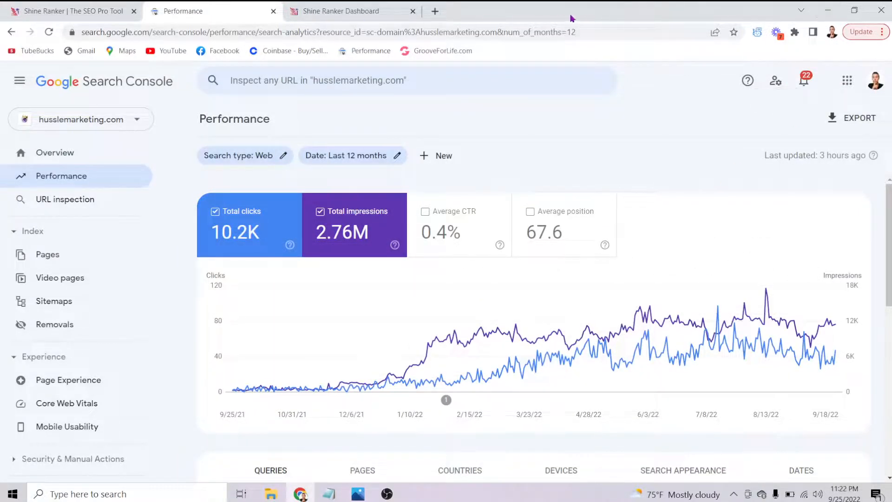
{"action": "left_click", "coordinate": [72, 8]}
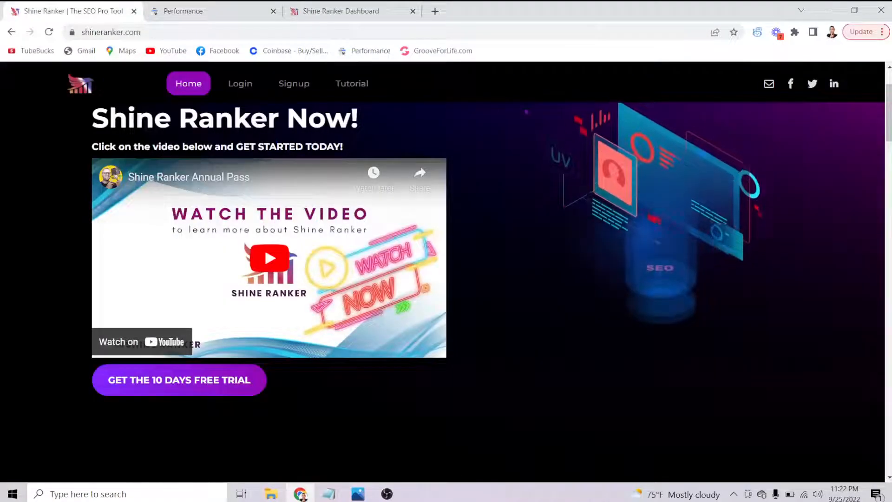
{"action": "left_click", "coordinate": [326, 10]}
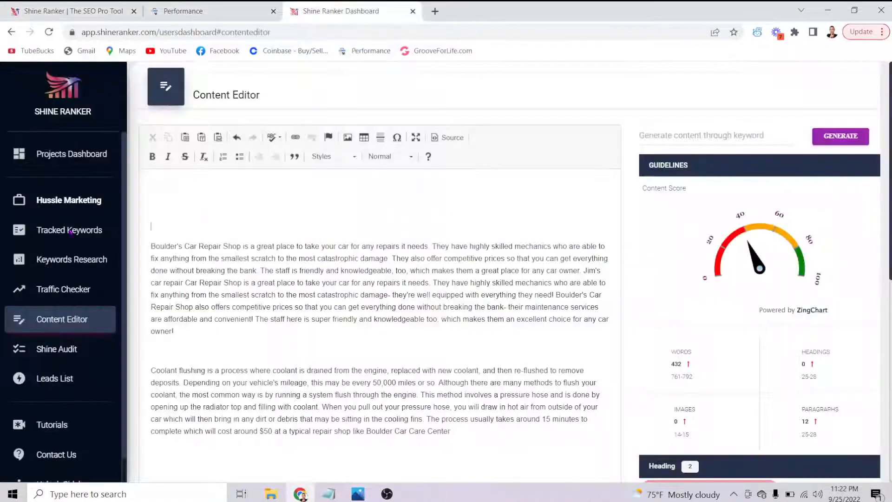
Step: Revisit the Boulder keyword research results and start a content editing session for the keyword "mechanic boulder"
{"action": "left_click", "coordinate": [78, 272]}
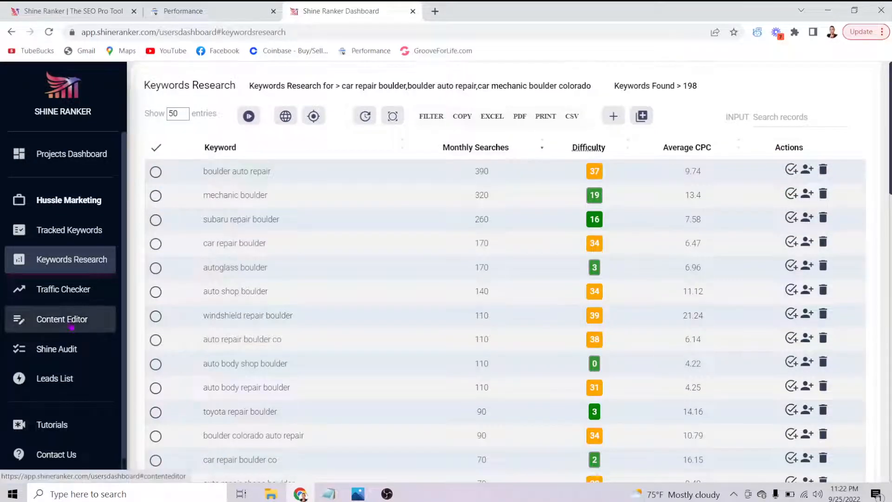
{"action": "left_click", "coordinate": [65, 321]}
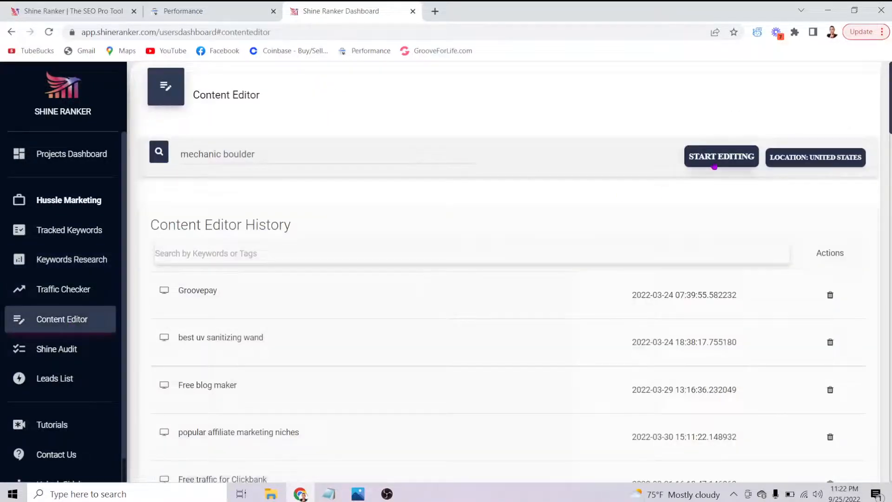
{"action": "left_click", "coordinate": [719, 160]}
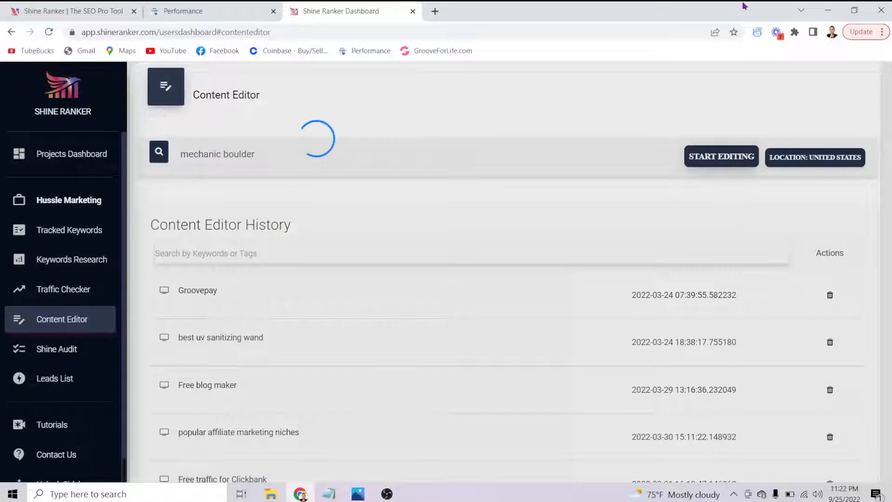
Step: Minimize the browser and bring up the Notepad summary of the five targeted traffic steps
{"action": "left_click", "coordinate": [827, 8]}
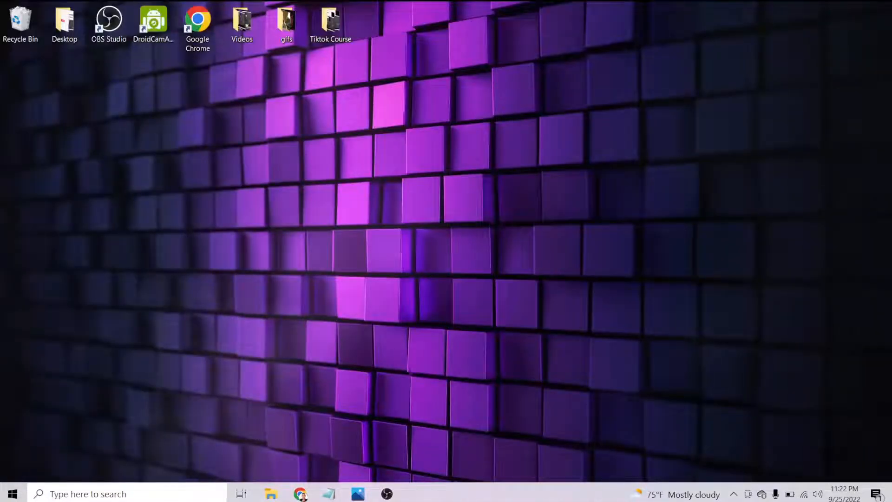
{"action": "left_click", "coordinate": [340, 489]}
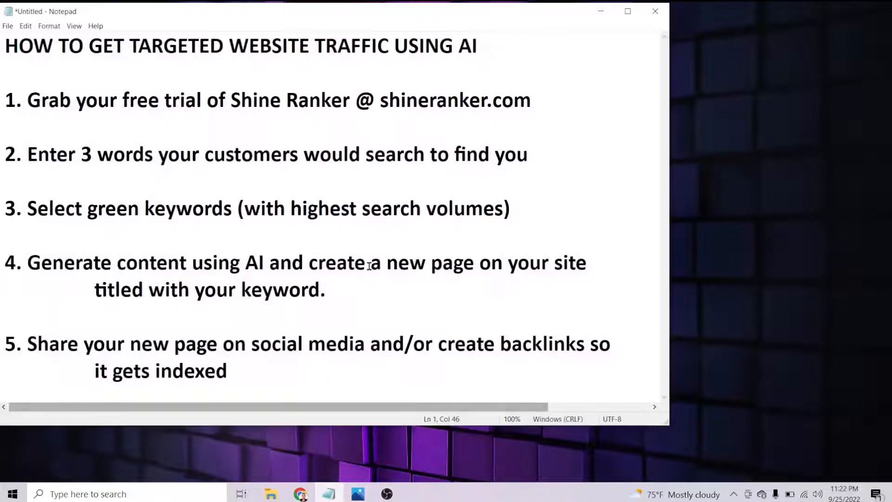